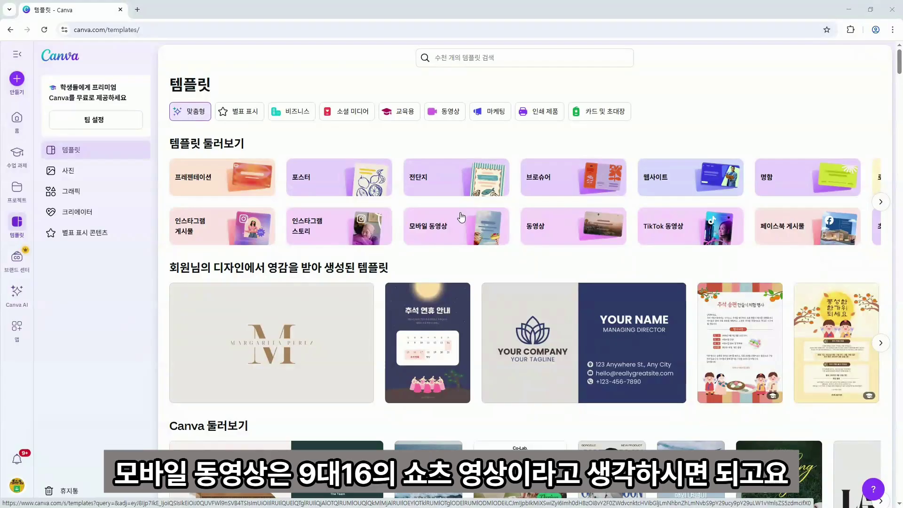
- Find the White Brown Modern Minimalist Real Estate Open House Video among the landscape 동영상 templates and start customizing it
click(583, 239)
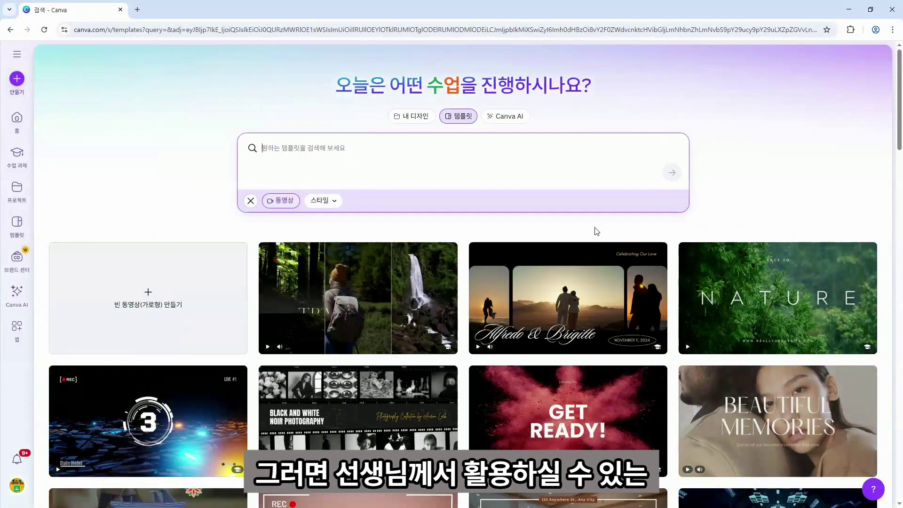
scroll(597, 231, down, 3)
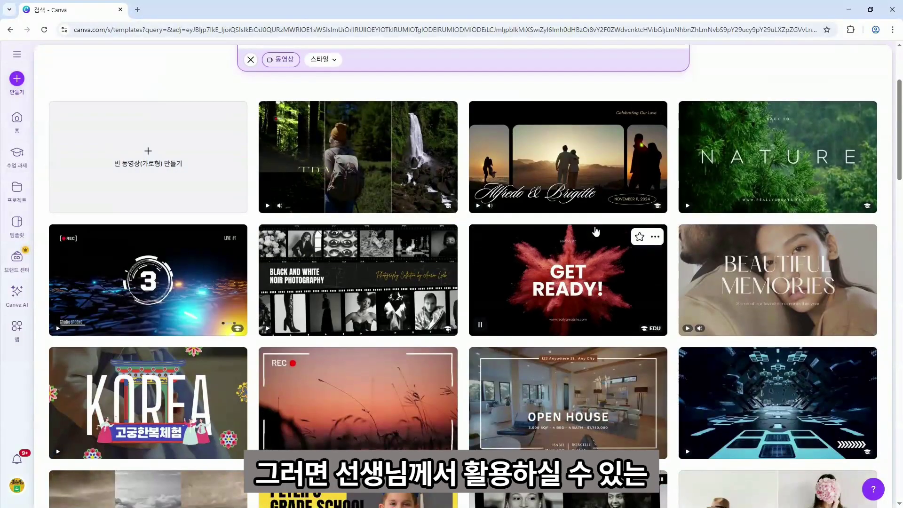
scroll(596, 231, down, 4)
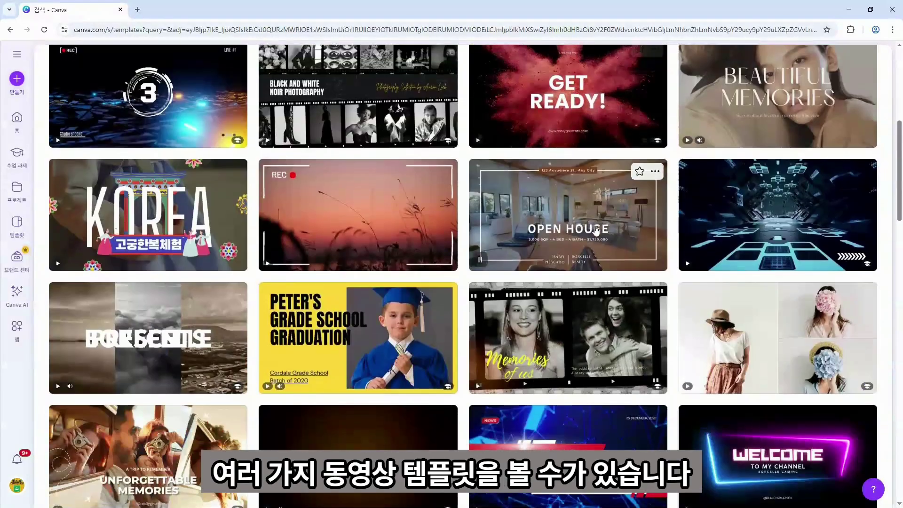
scroll(596, 231, down, 5)
scroll(597, 229, down, 8)
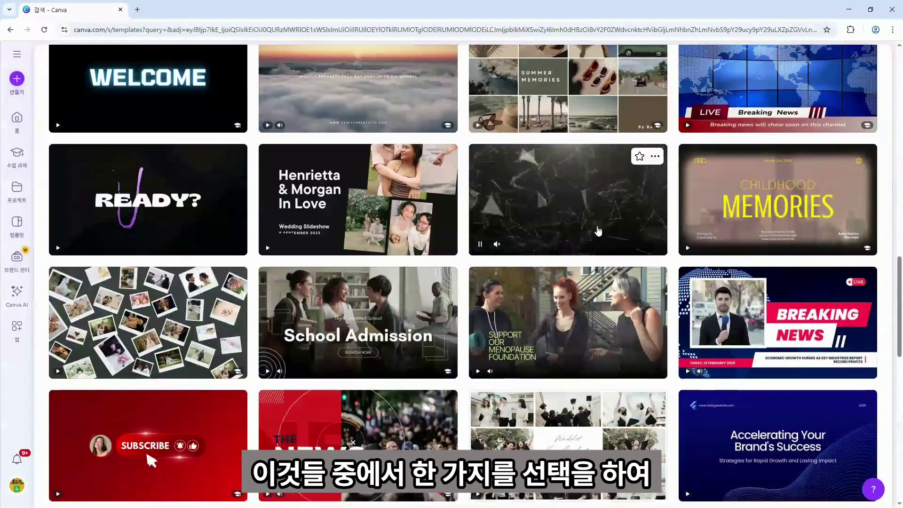
scroll(598, 231, down, 9)
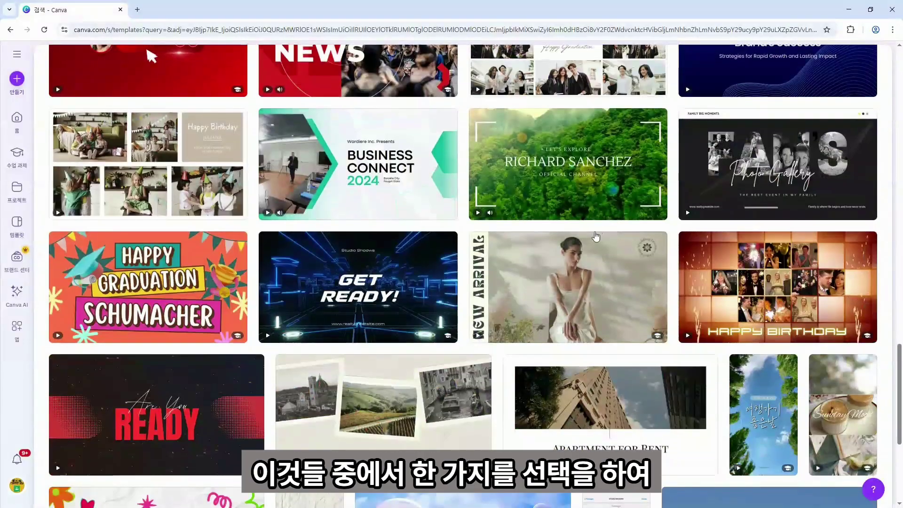
scroll(597, 236, up, 20)
scroll(597, 236, up, 7)
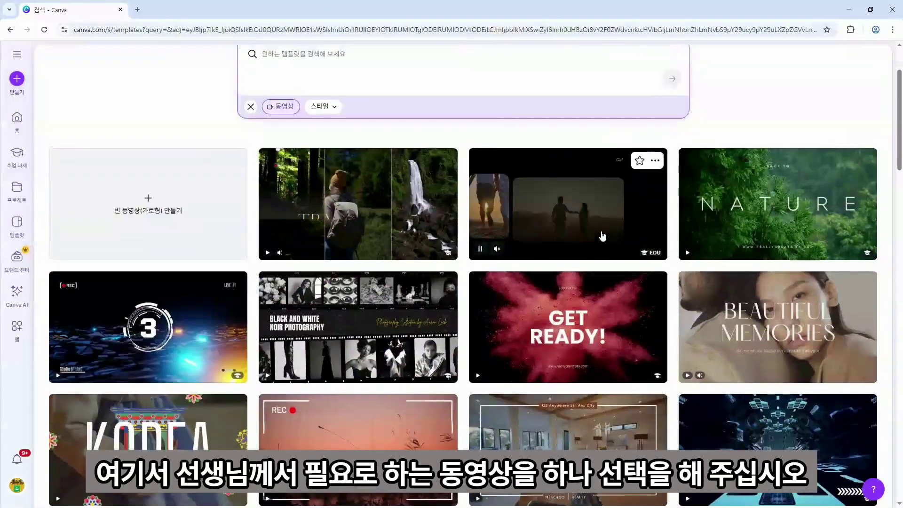
scroll(603, 236, down, 3)
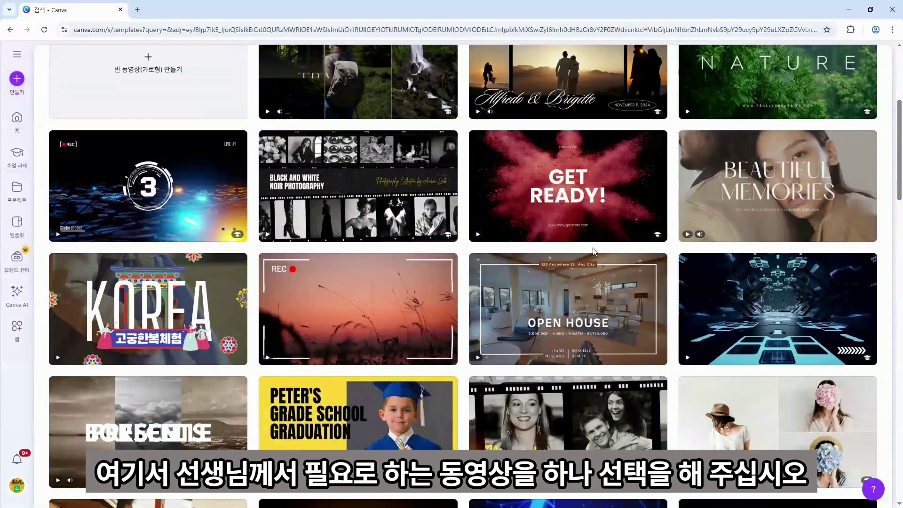
mouse_move(584, 316)
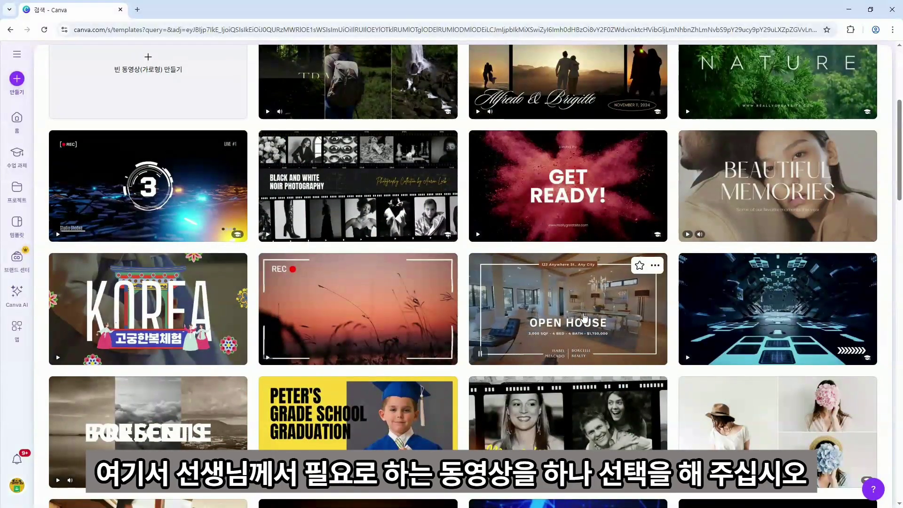
click(584, 318)
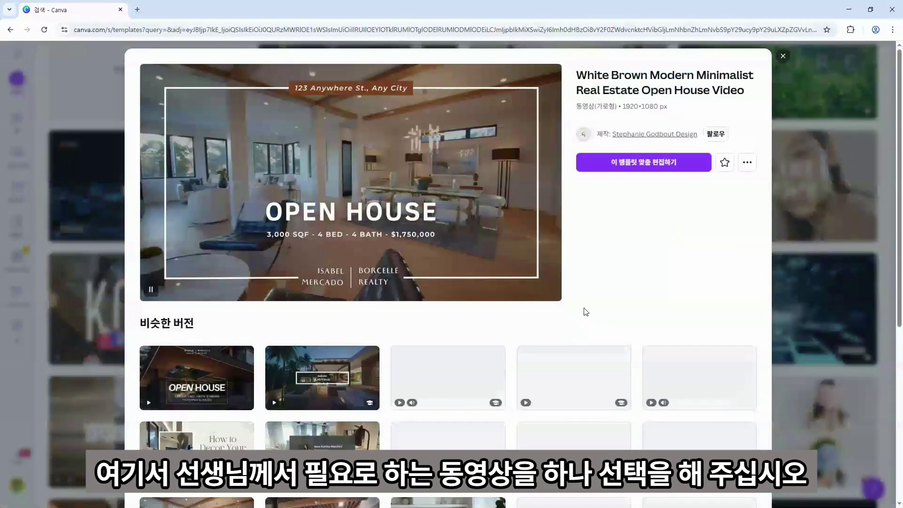
click(632, 163)
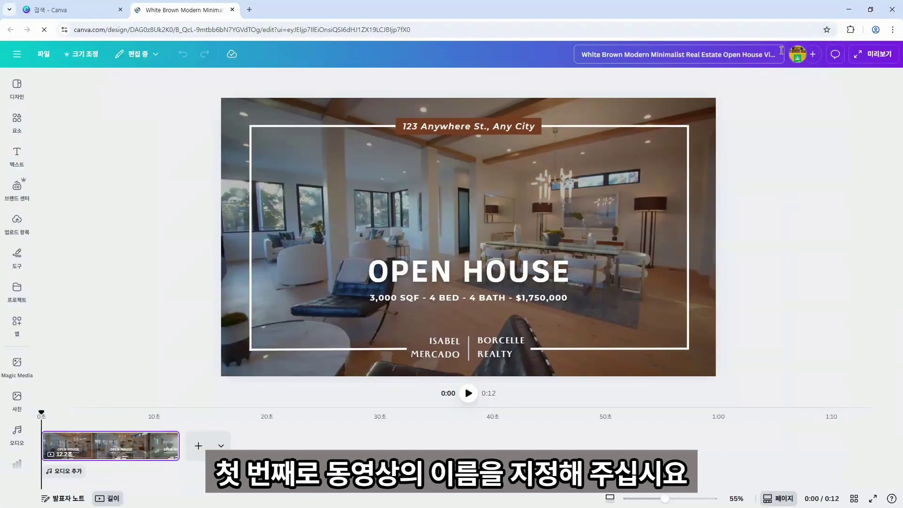
- Rename the design 동영상 템플릿 활용1 and preview the opening seconds of the video
click(634, 59)
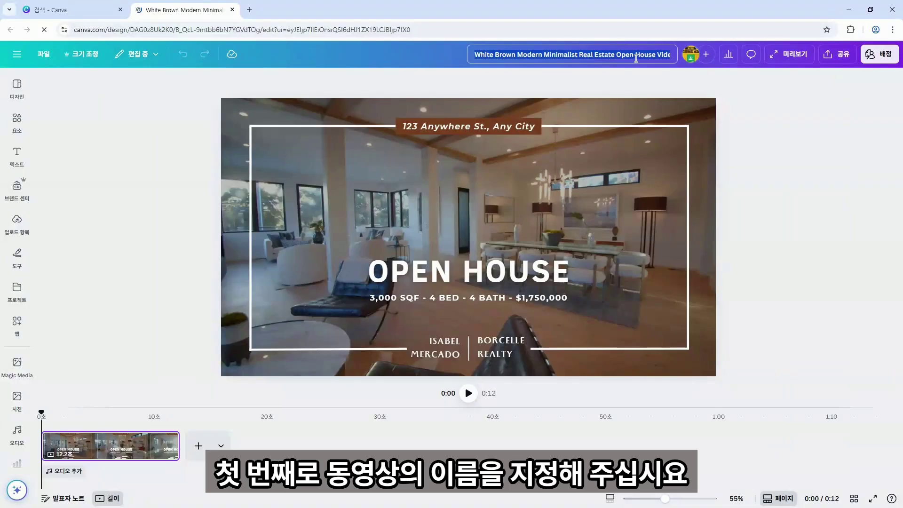
text(동영상 템플릿 활용1)
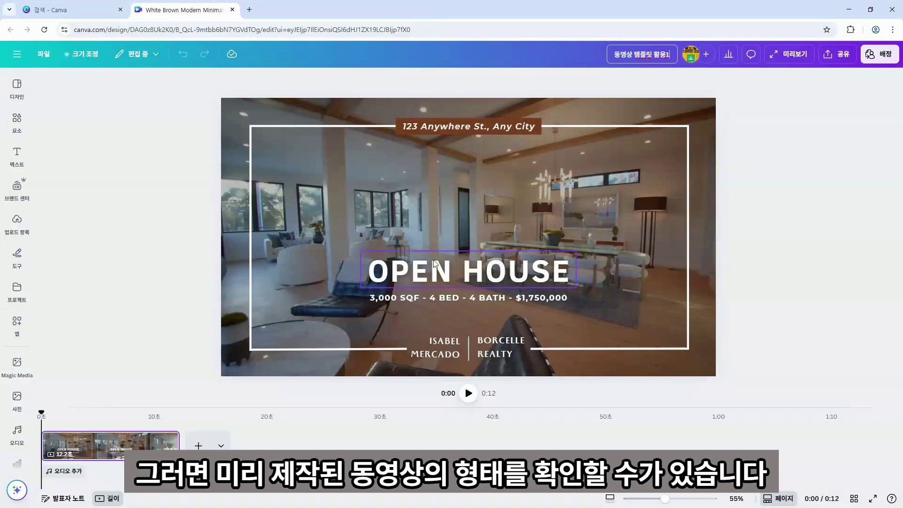
click(427, 262)
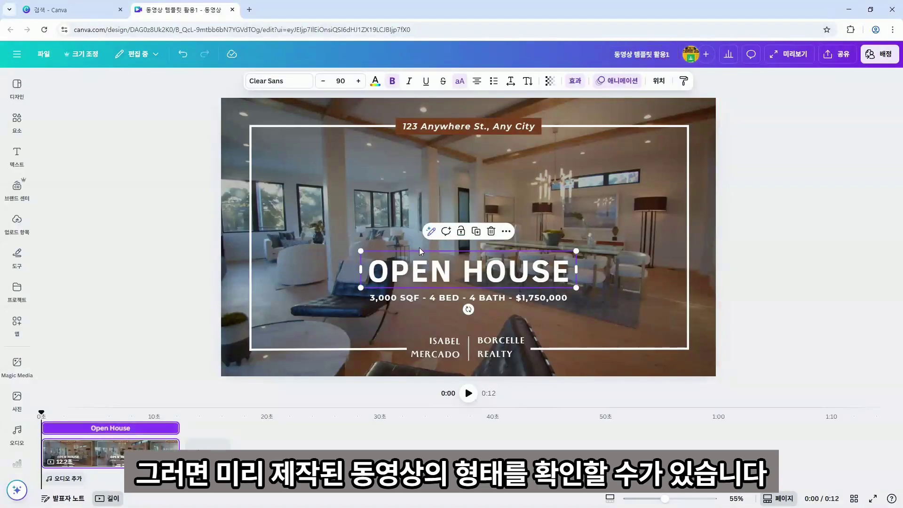
click(468, 394)
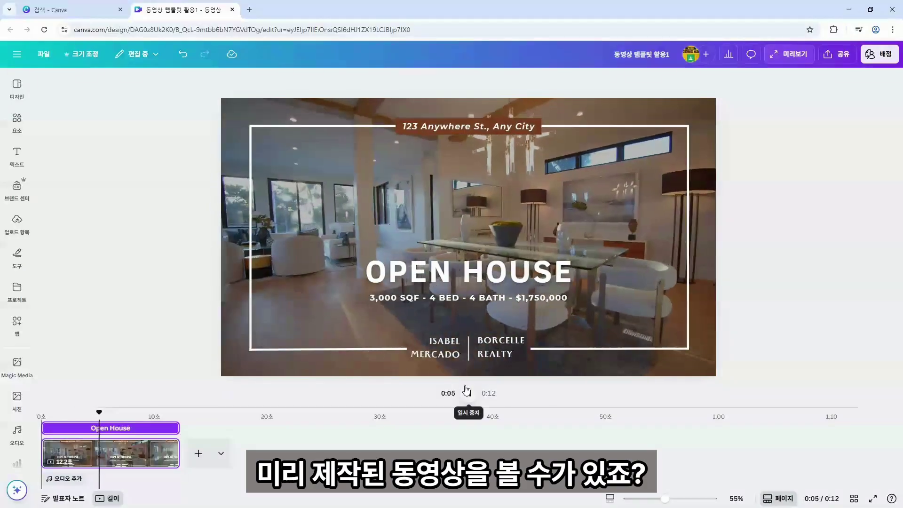
click(473, 397)
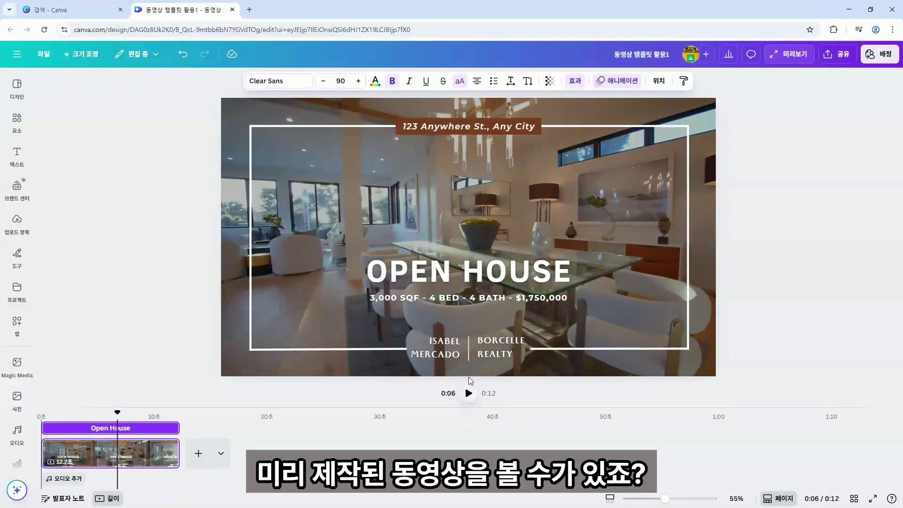
- Replace the OPEN HOUSE heading with 우리집 소개하기, widen its text box to fit one line and center it on the page
click(469, 269)
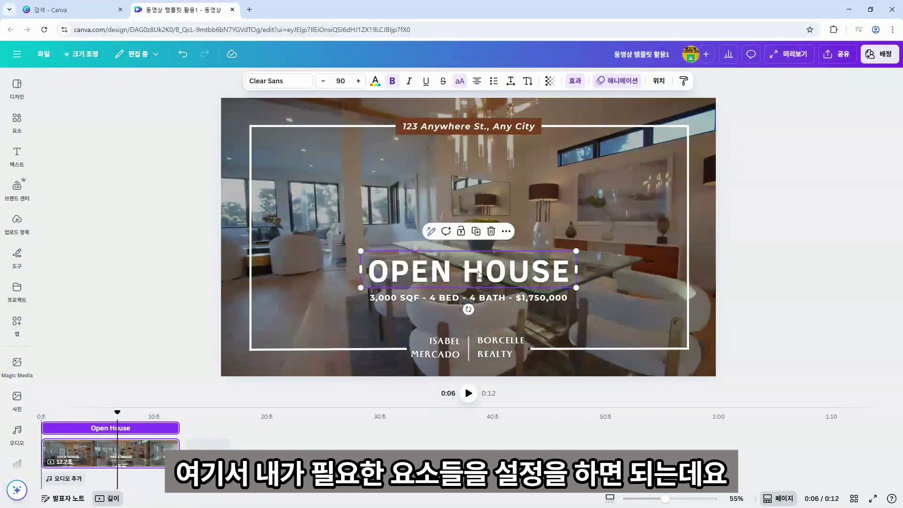
click(478, 274)
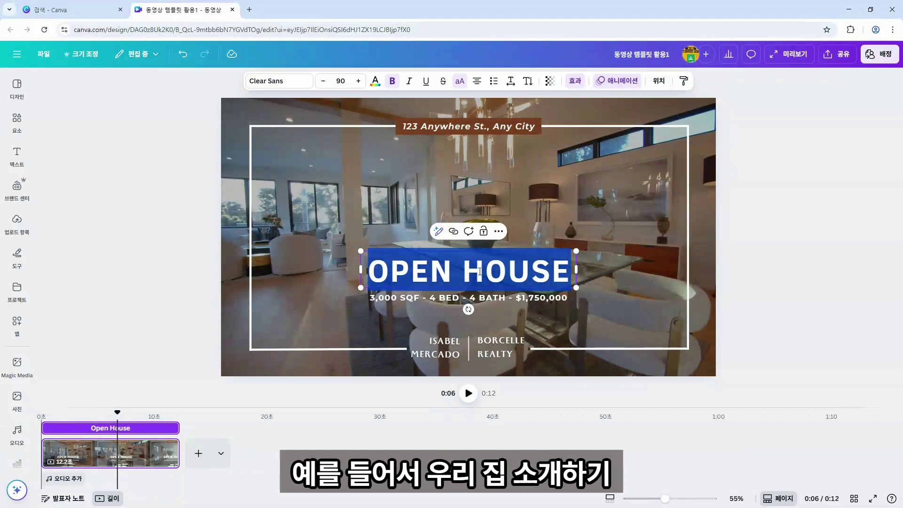
text(우리)
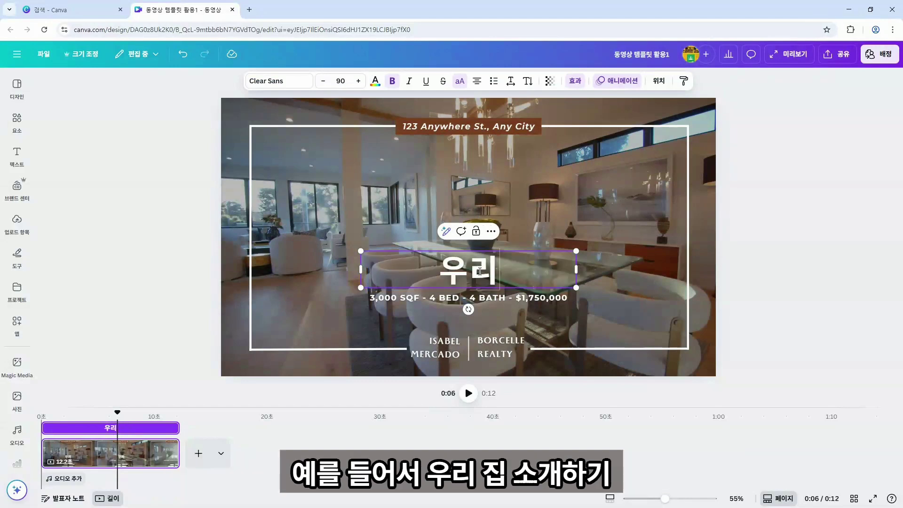
text(집 소개하기)
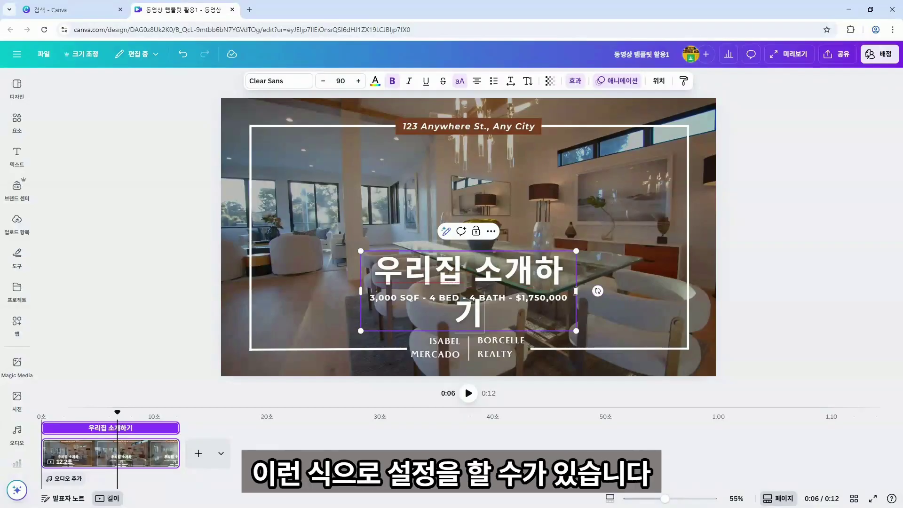
drag(603, 289, 602, 286)
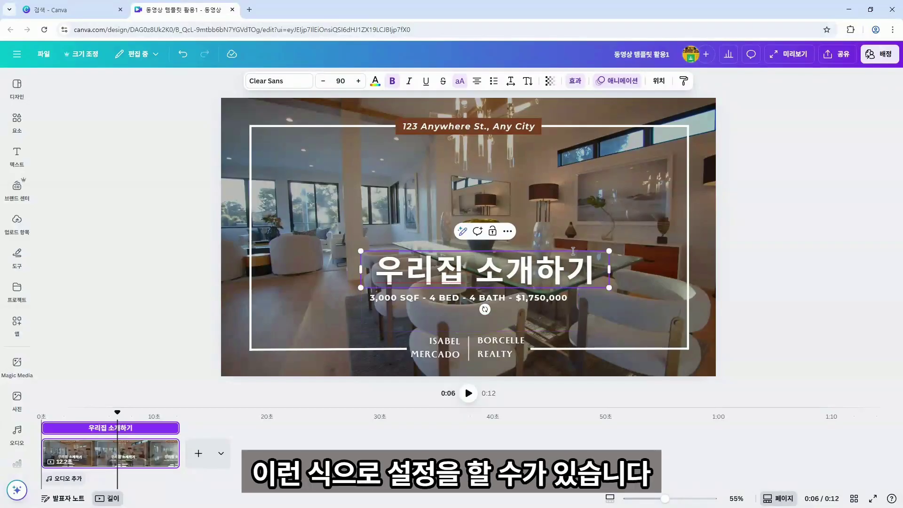
drag(572, 261, 557, 261)
- Search the elements for 집 and insert the photo of a hand holding a model house
click(17, 121)
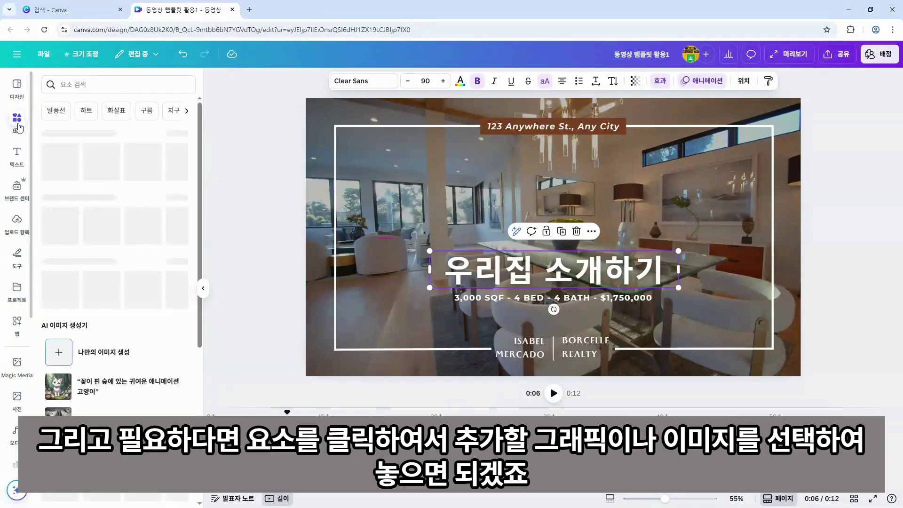
click(99, 85)
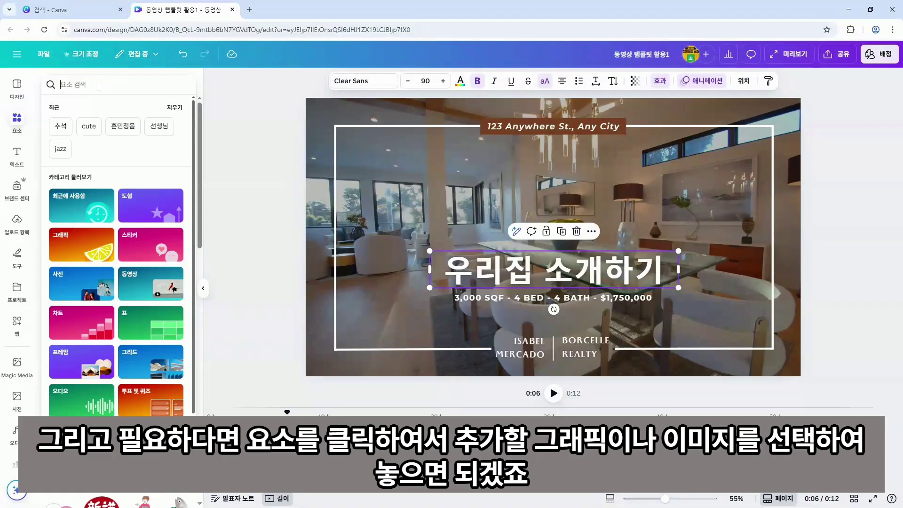
text(집)
key(Return)
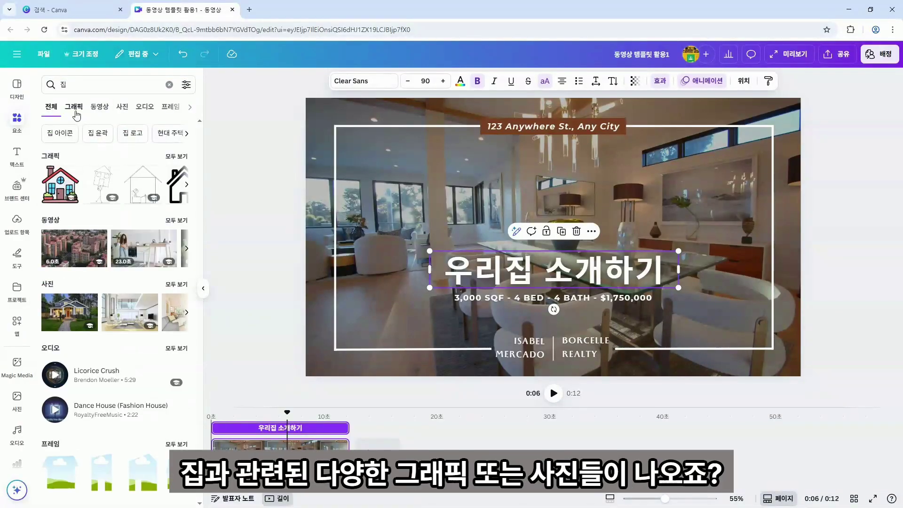
click(75, 112)
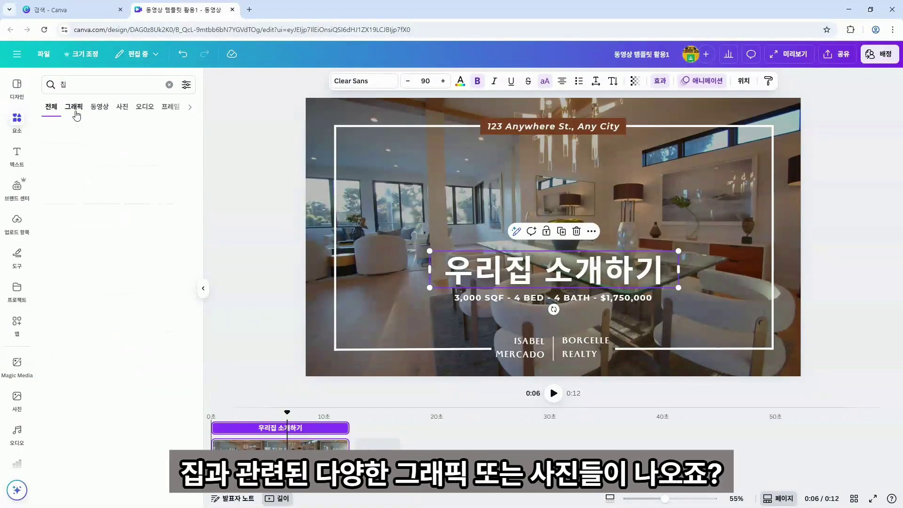
click(123, 111)
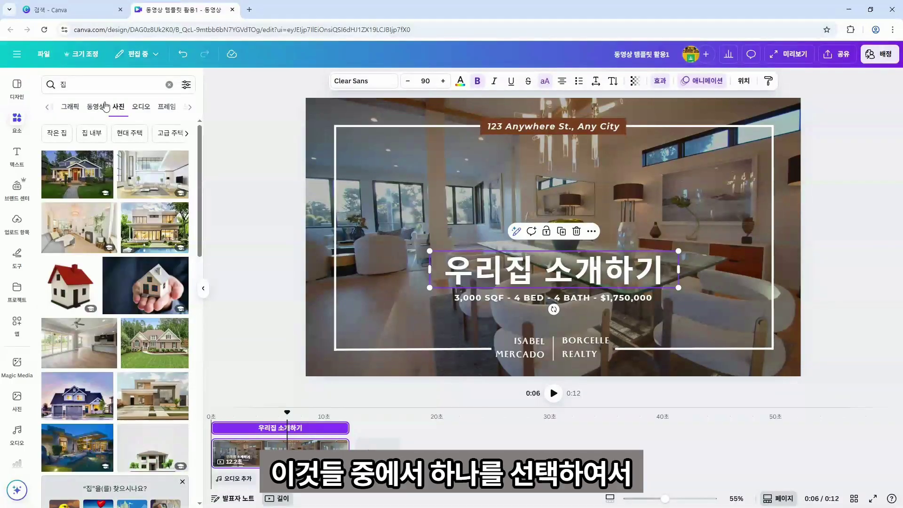
click(140, 294)
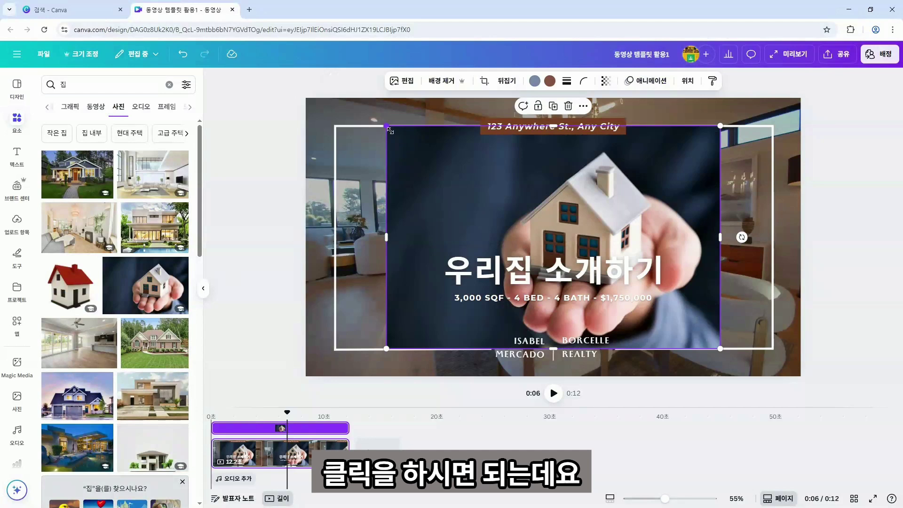
- Remove the background of the model house photo and shrink it into the page's lower-right corner
drag(390, 131, 494, 193)
drag(607, 204, 682, 242)
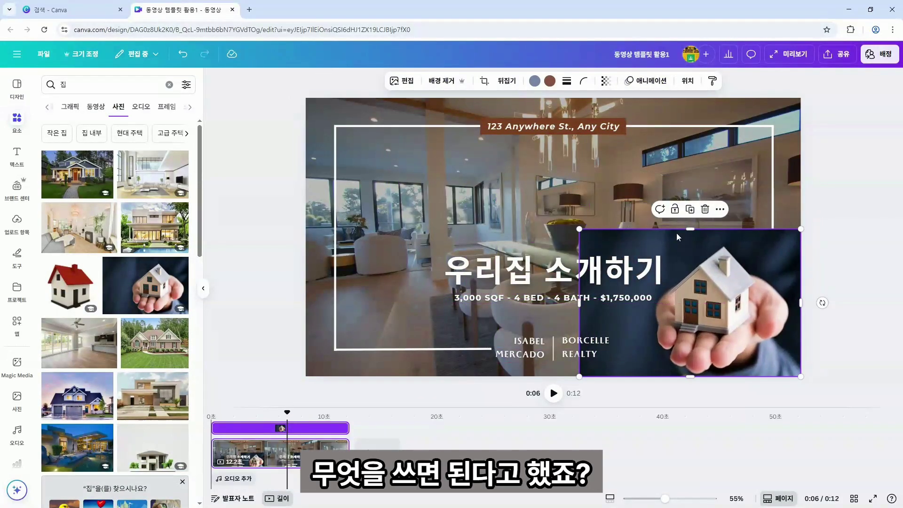
click(439, 80)
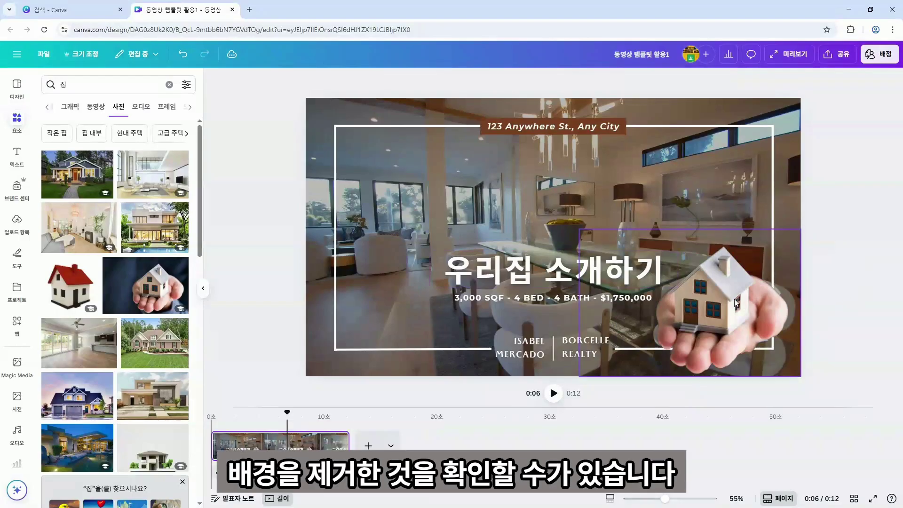
drag(581, 229, 649, 275)
click(835, 223)
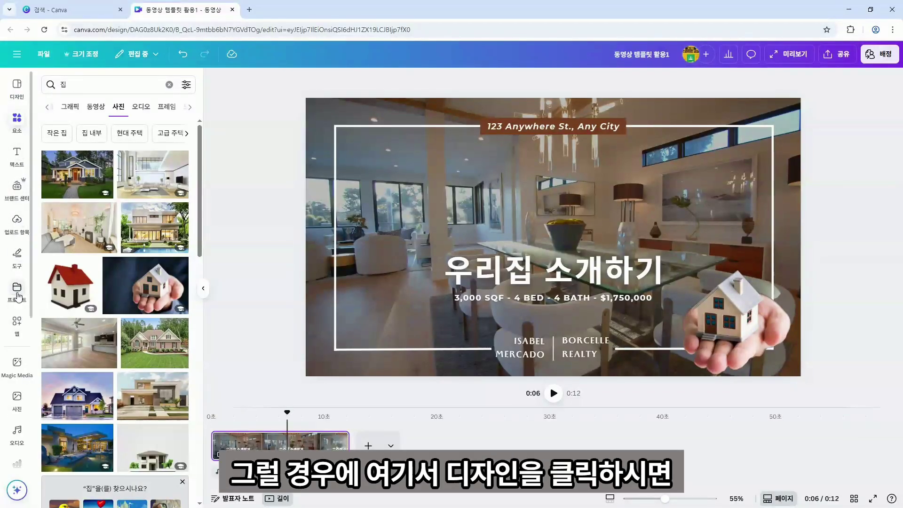
- Add a second page and fill it with the Brown Modern House Tour YouTube Intro Video template
click(17, 89)
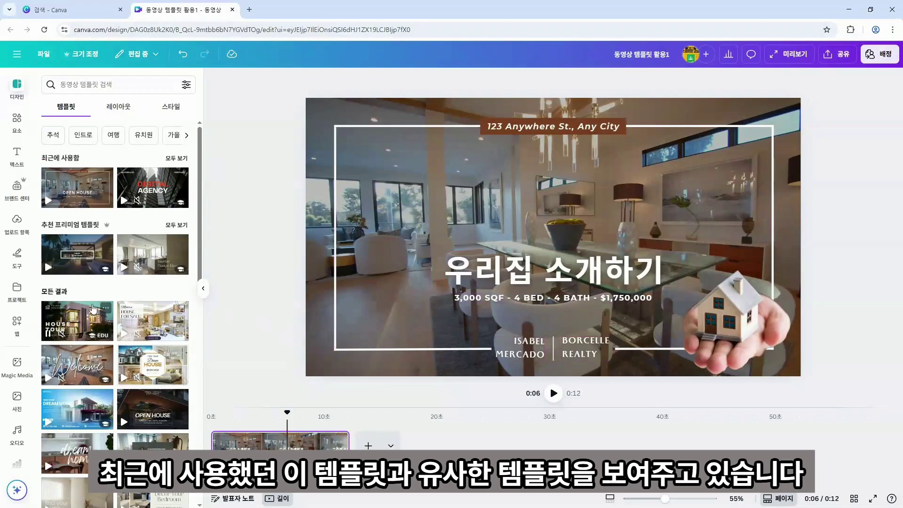
scroll(106, 311, down, 2)
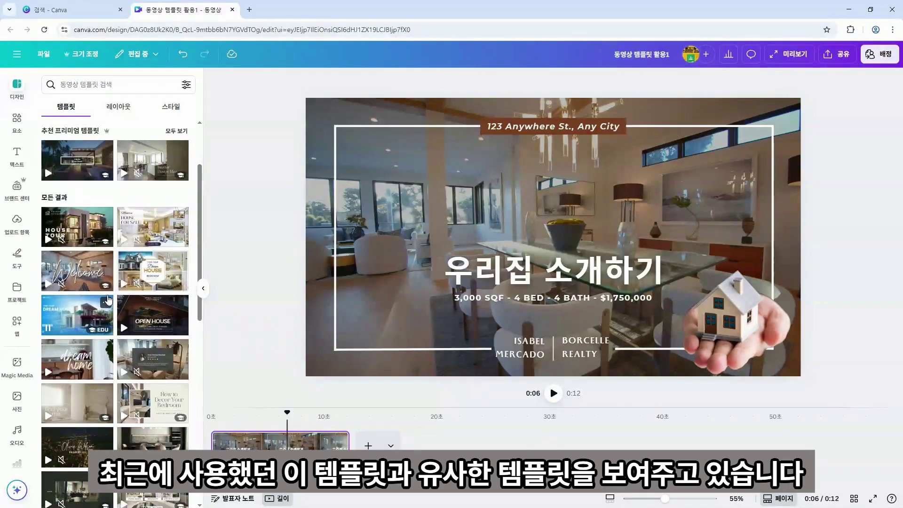
click(368, 446)
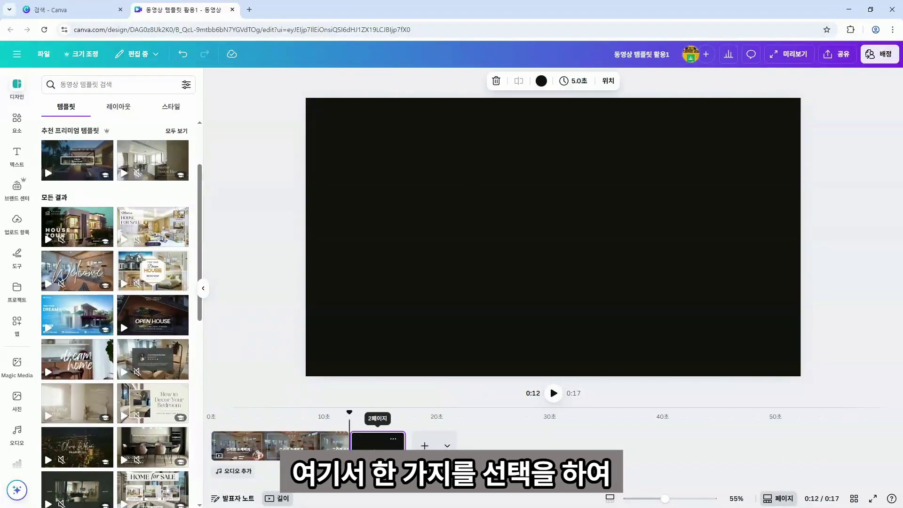
click(84, 235)
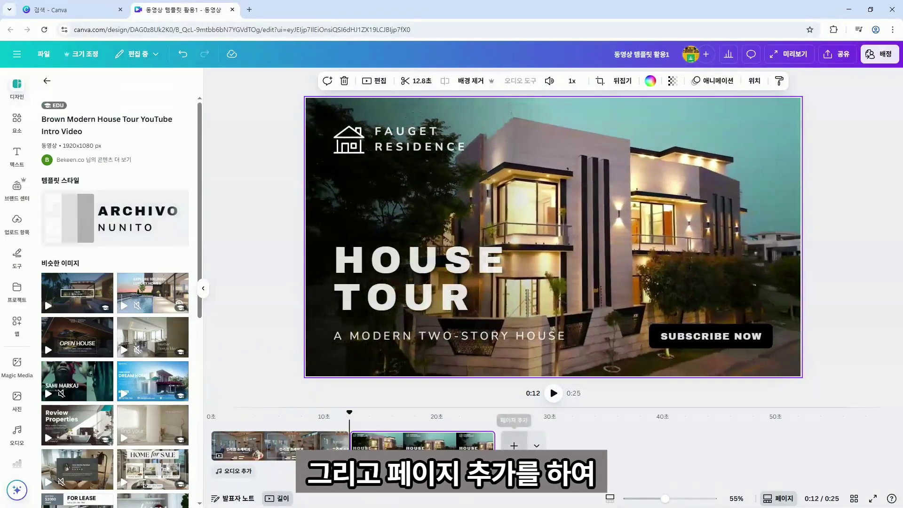
- Add a third page and fill it with the pool page of the Beige and Blue Professional Real Estate Agency Luxury Properties Ad Video template
click(514, 446)
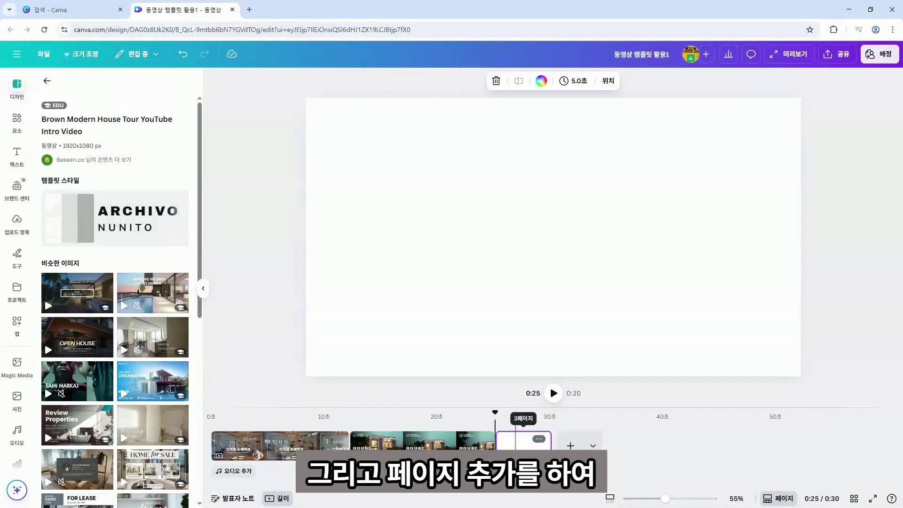
click(147, 298)
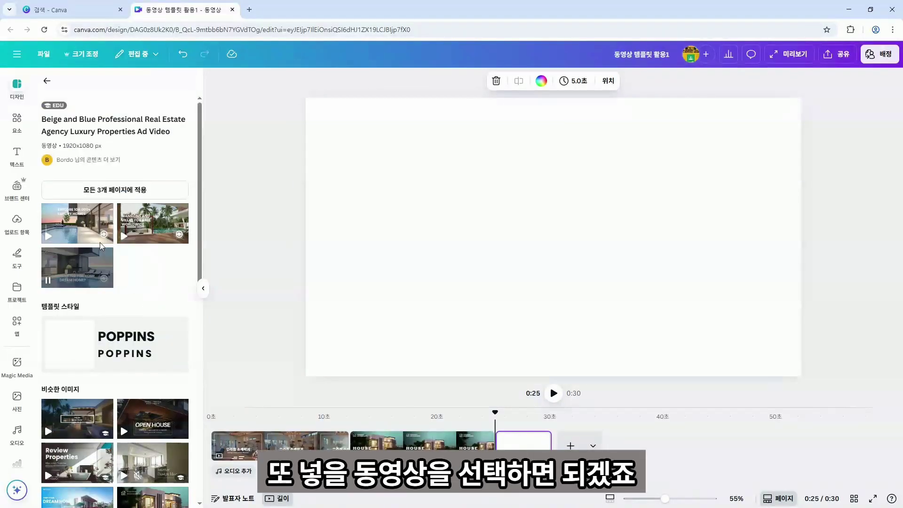
click(98, 241)
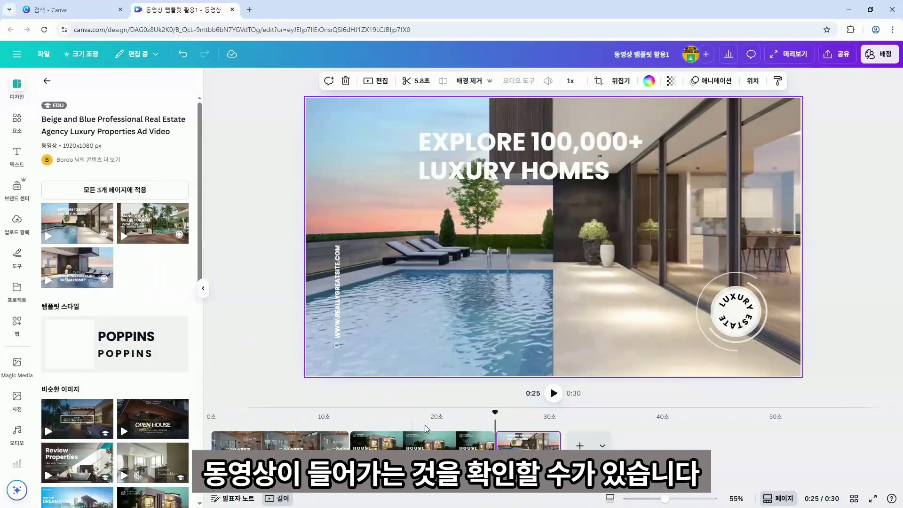
- Replace the HOUSE TOUR heading on the second page with 안락학 우리집
click(251, 444)
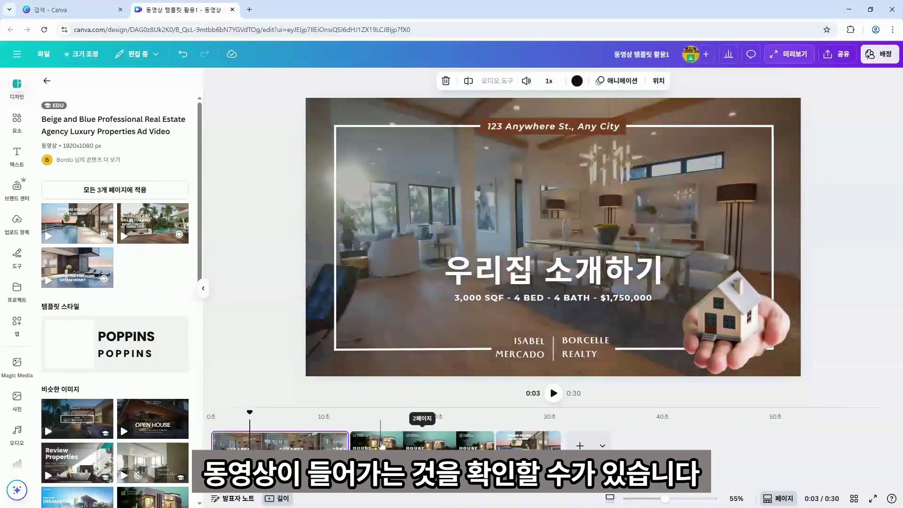
click(388, 440)
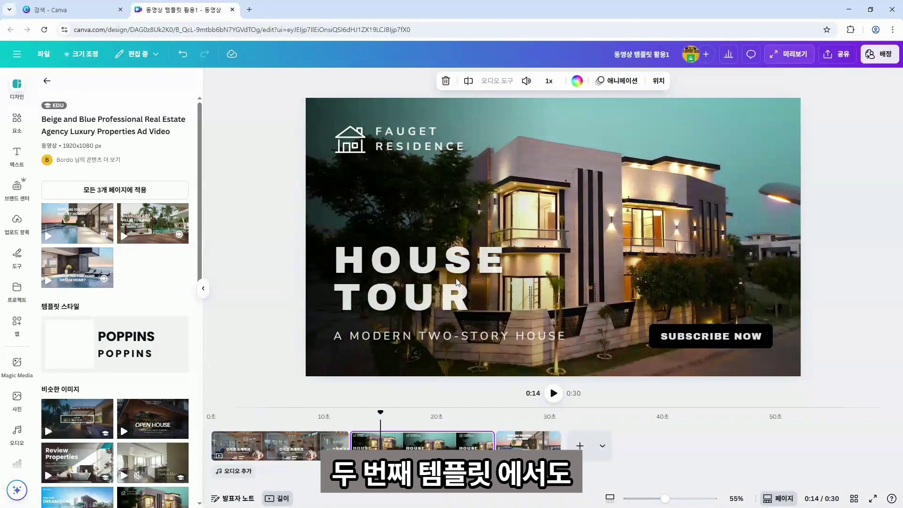
click(457, 282)
double_click(454, 264)
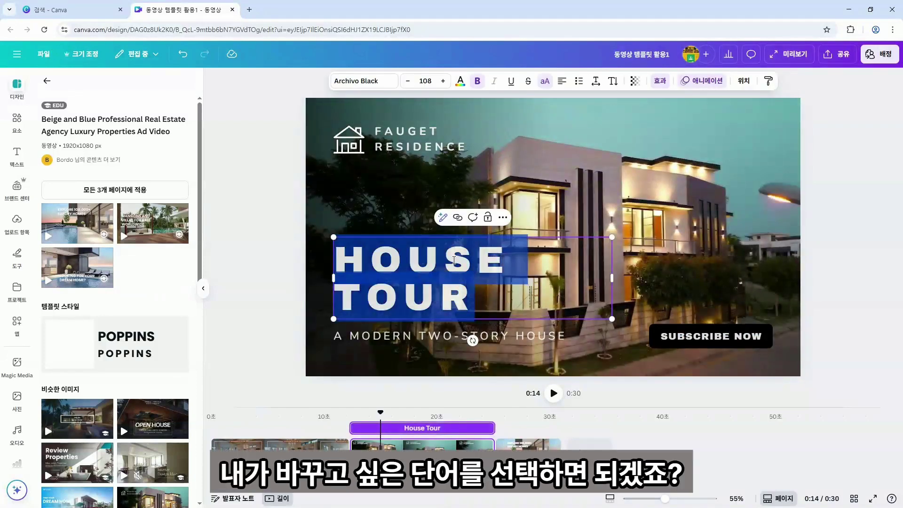
text(ㅇ안락학 우리)
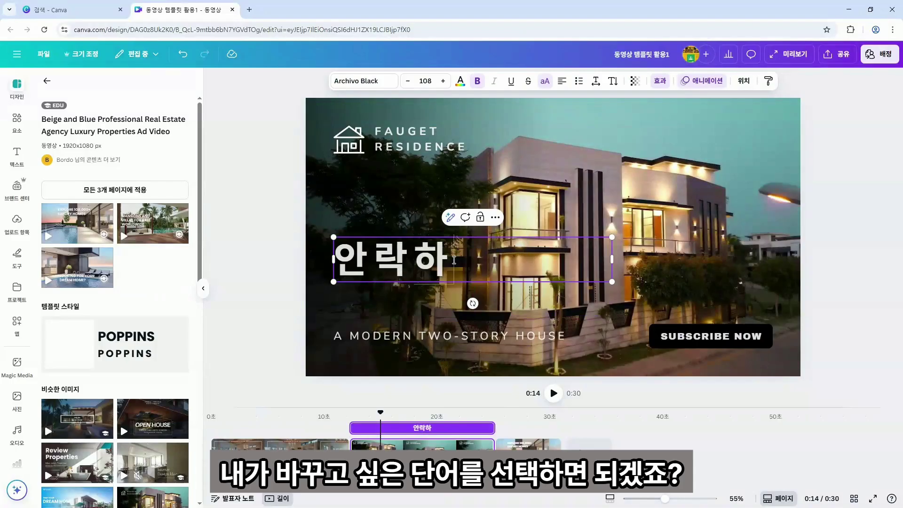
text(집)
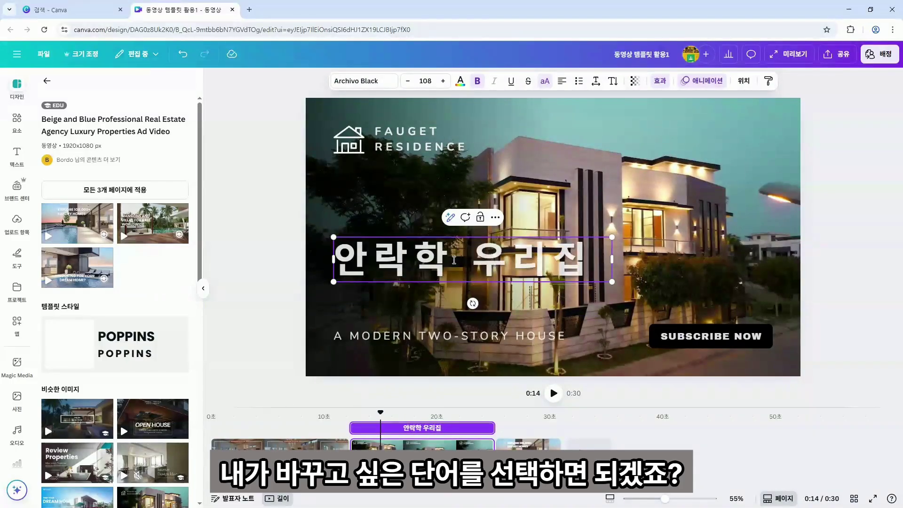
- Set the second page's heading to the 210 네버랜드 font and correct its first word to 안락한
click(370, 80)
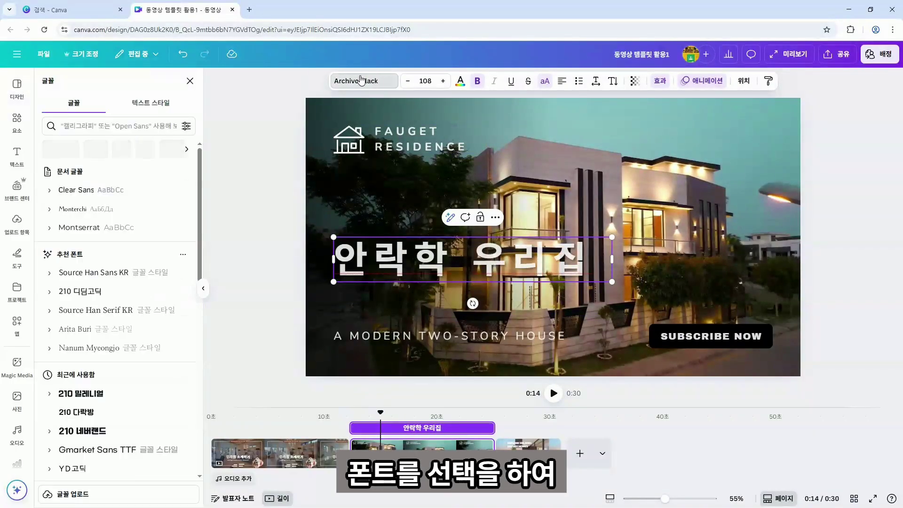
scroll(104, 251, down, 3)
scroll(104, 250, down, 1)
click(97, 277)
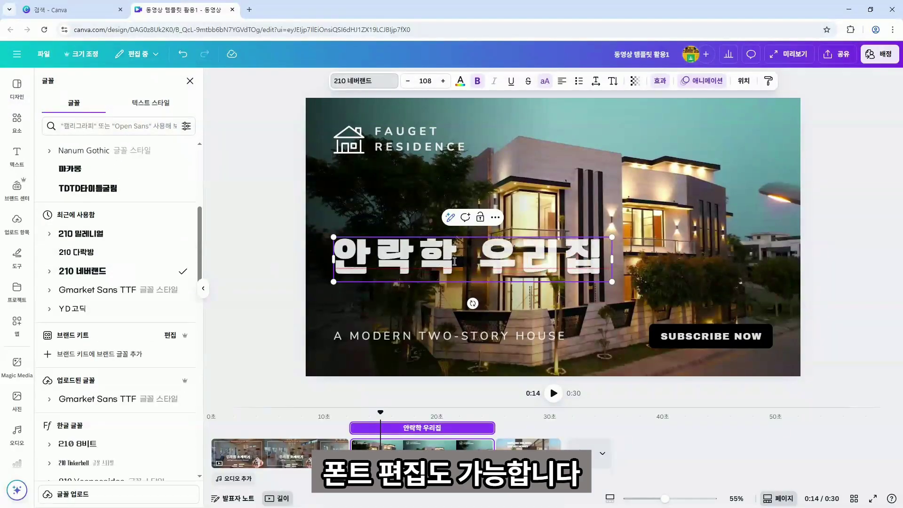
key(BackSpace)
text(하ㄴ)
- Replace the EXPLORE 100,000+ LUXURY HOMES heading on the third page with 수영장이 있는 우리집
click(516, 446)
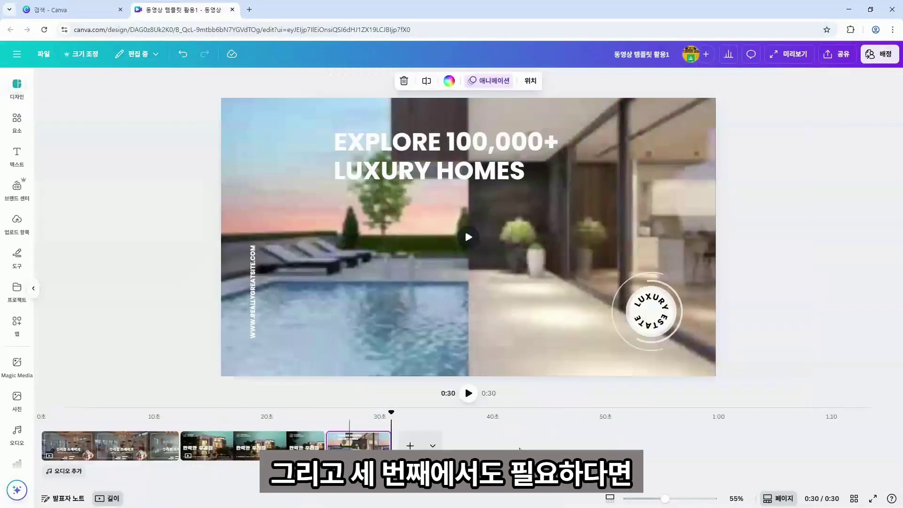
click(550, 169)
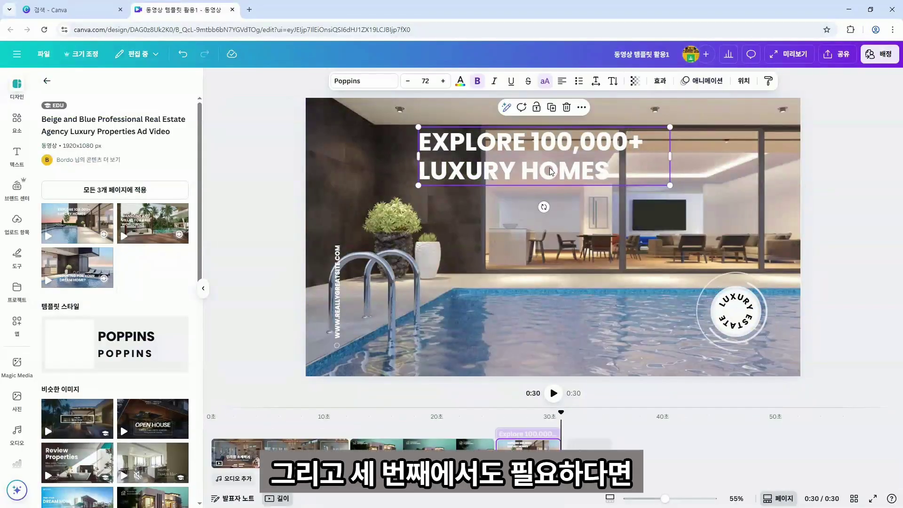
click(550, 168)
text(수)
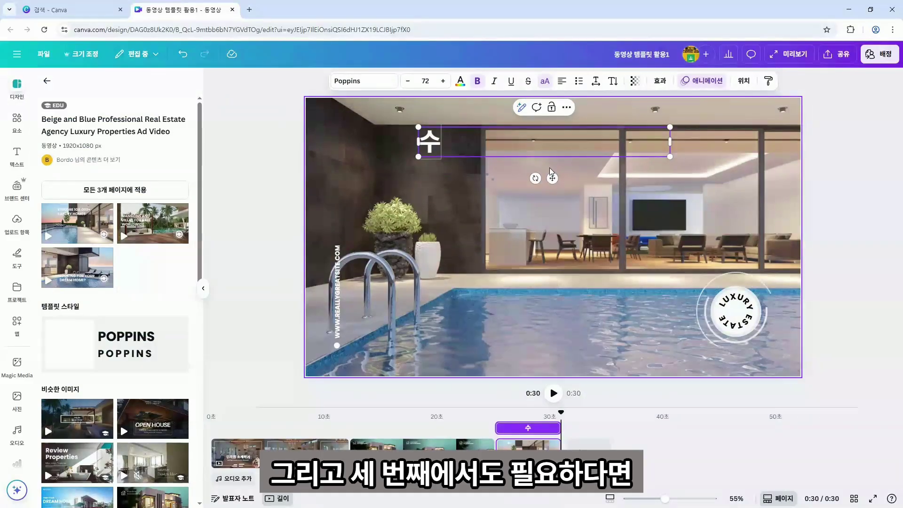
text(영장이)
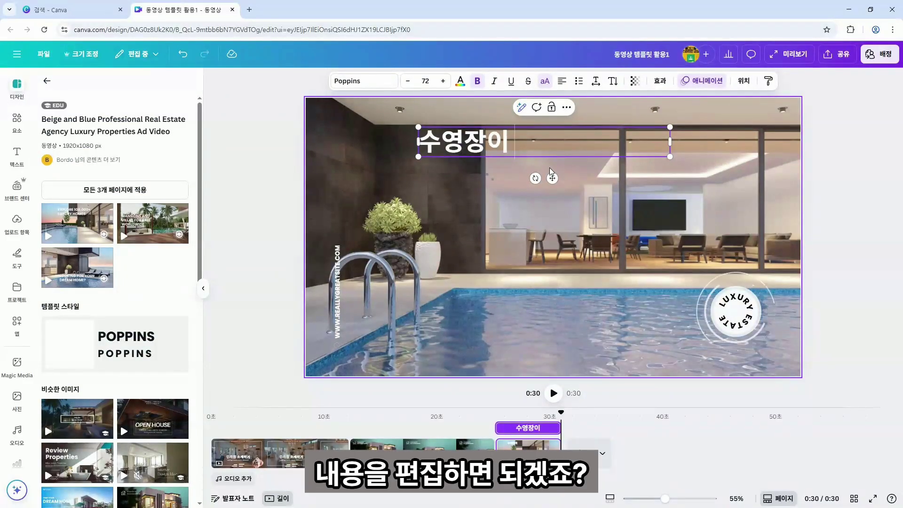
text(있는 우리집)
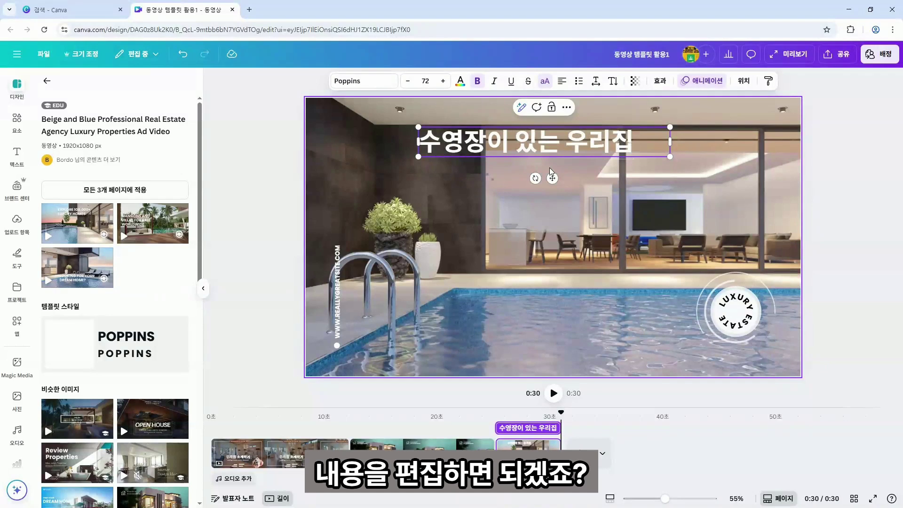
- Insert the line-drawn two-story house from the 집 graphics on the second page and size it into the page's upper-right area
click(453, 455)
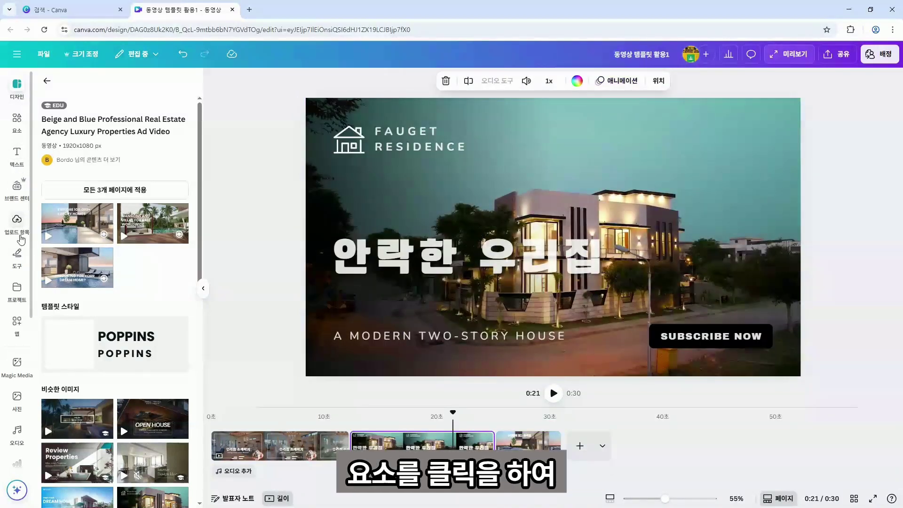
click(14, 126)
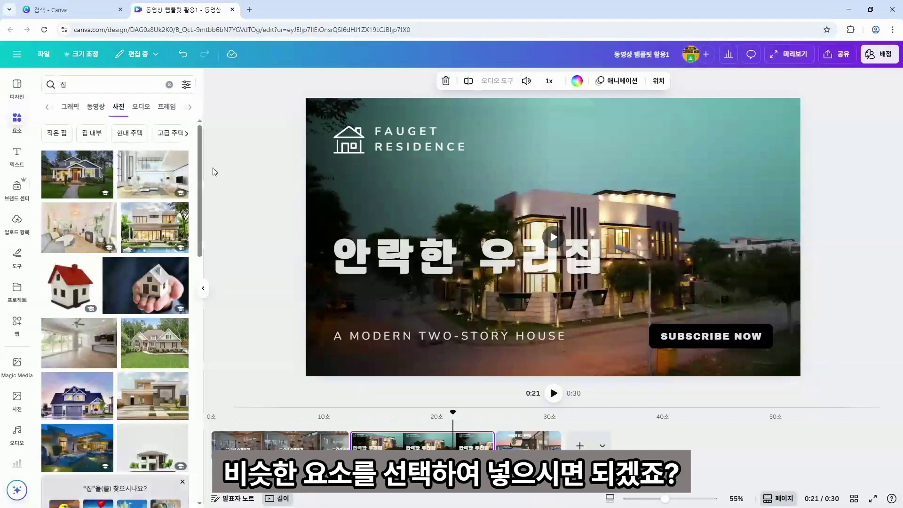
click(66, 108)
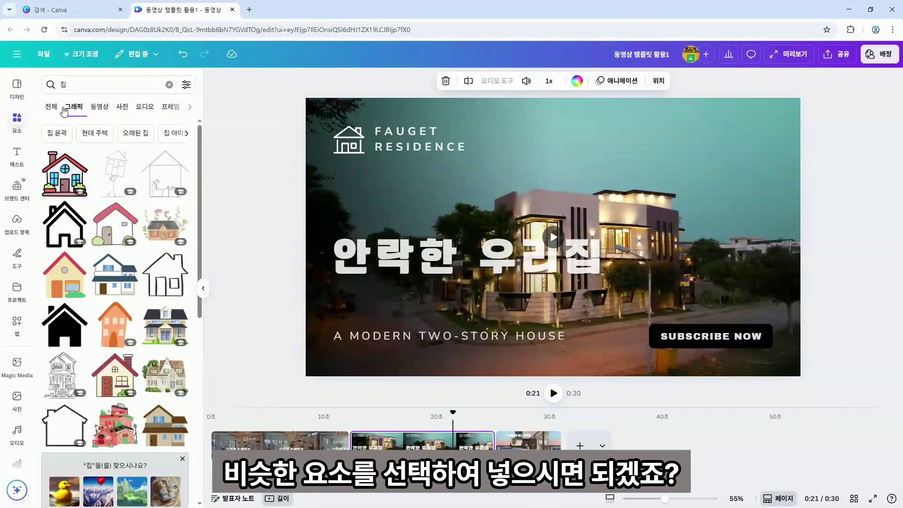
scroll(170, 332, down, 3)
click(183, 319)
scroll(118, 353, up, 3)
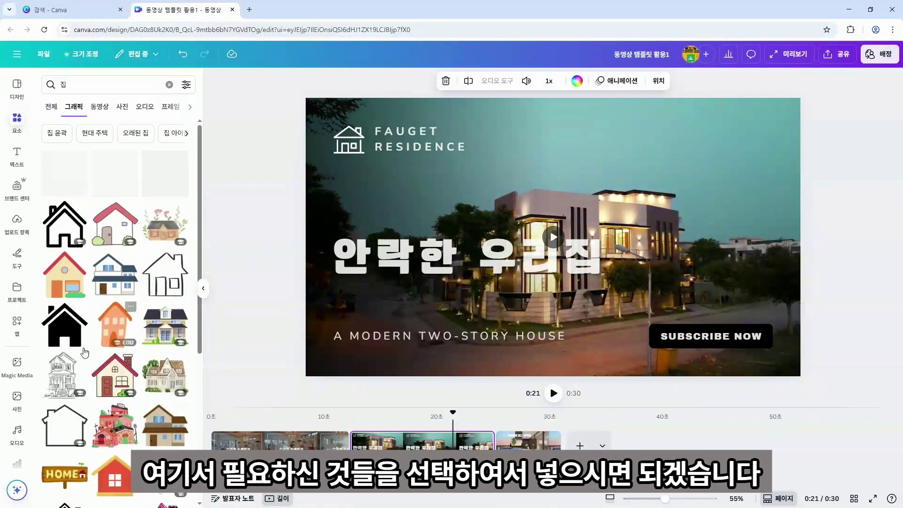
click(63, 381)
mouse_move(562, 196)
mouse_down()
mouse_move(718, 176)
mouse_move(748, 154)
mouse_up()
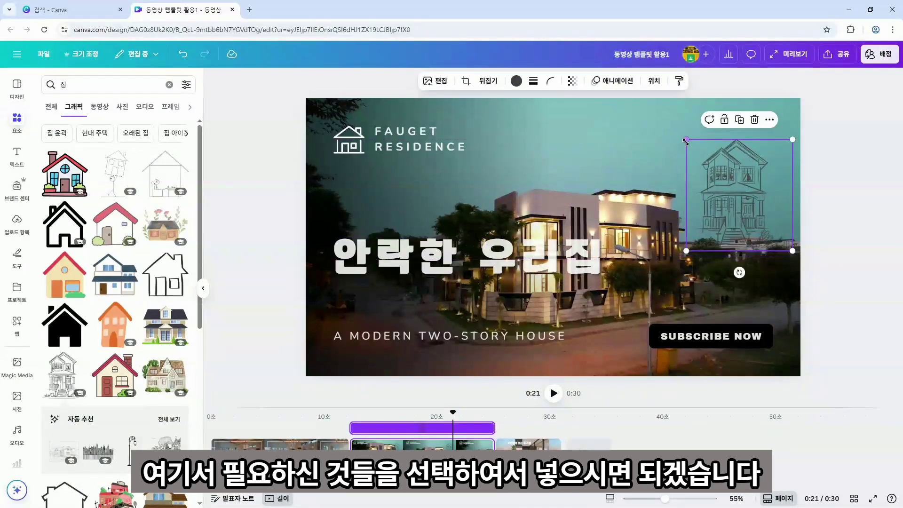
drag(686, 140, 673, 125)
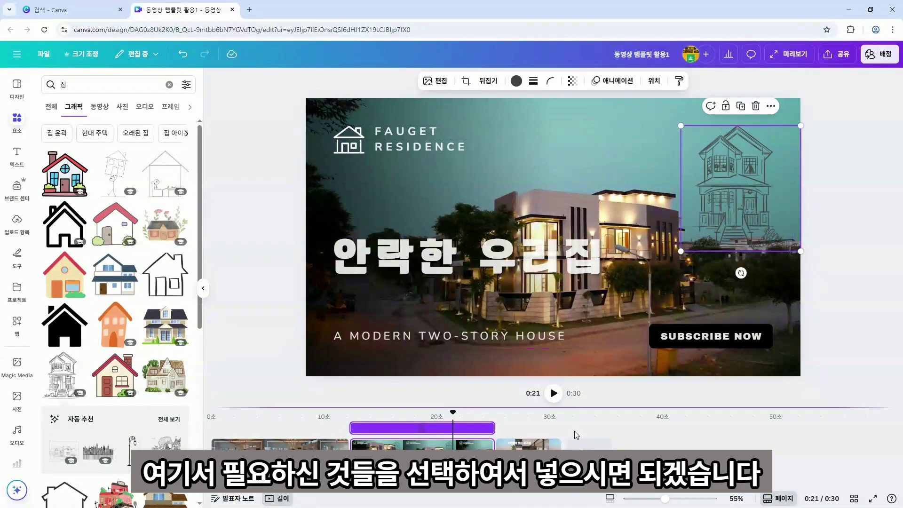
- Insert the red sports car photo from a 자동차 element search on the third page and shrink it into the page's lower-right area
click(528, 442)
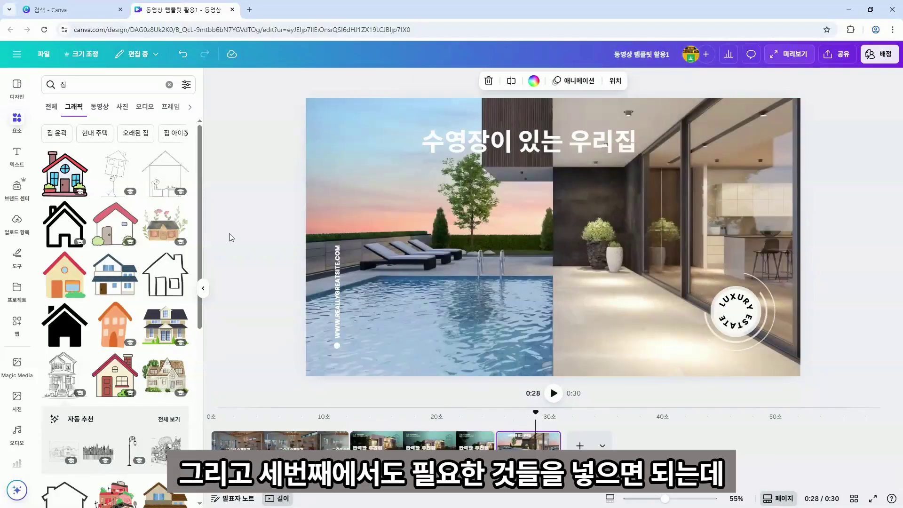
click(92, 92)
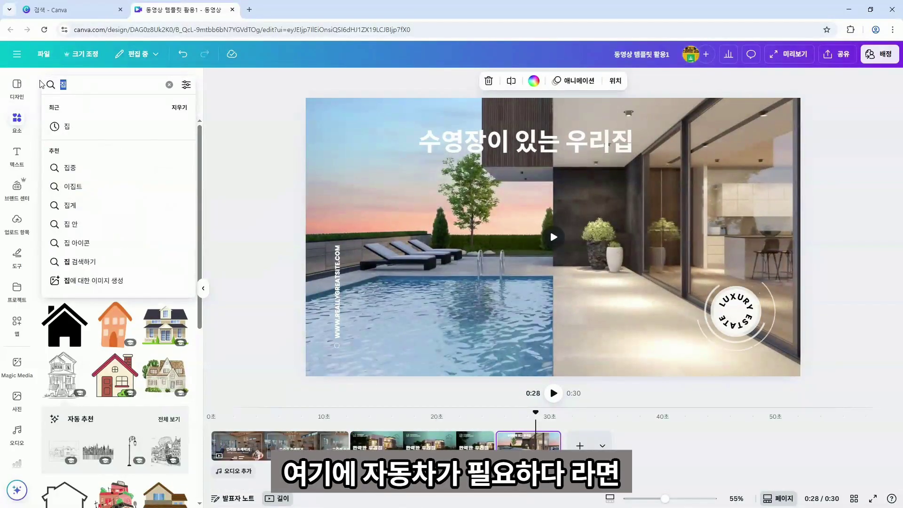
text(자동차)
key(Return)
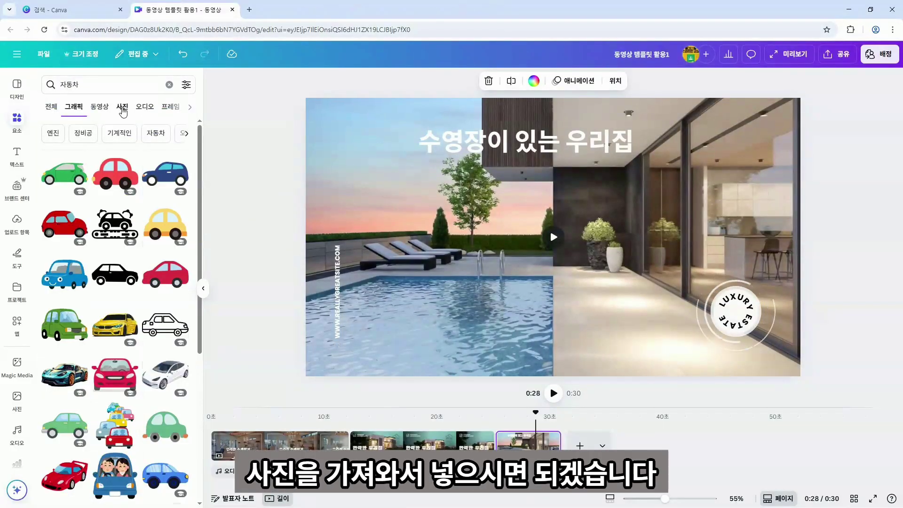
click(122, 106)
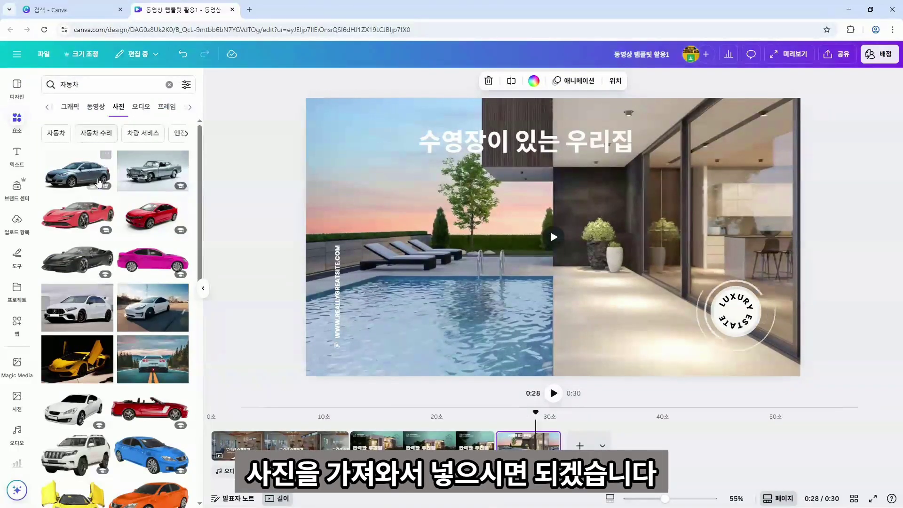
click(77, 216)
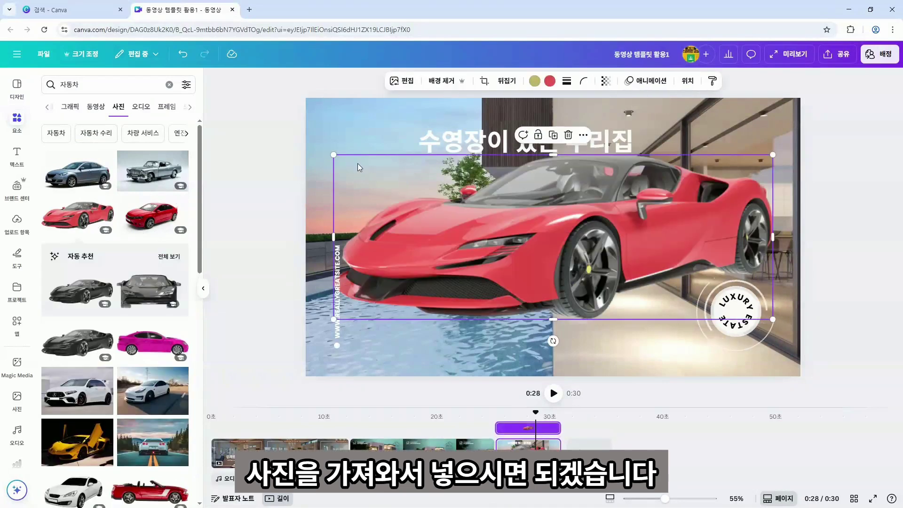
drag(333, 154, 575, 297)
drag(657, 286, 638, 343)
- Delete the round LUXURY ESTATE badge from the third page and move the red car slightly up and to the right
click(751, 292)
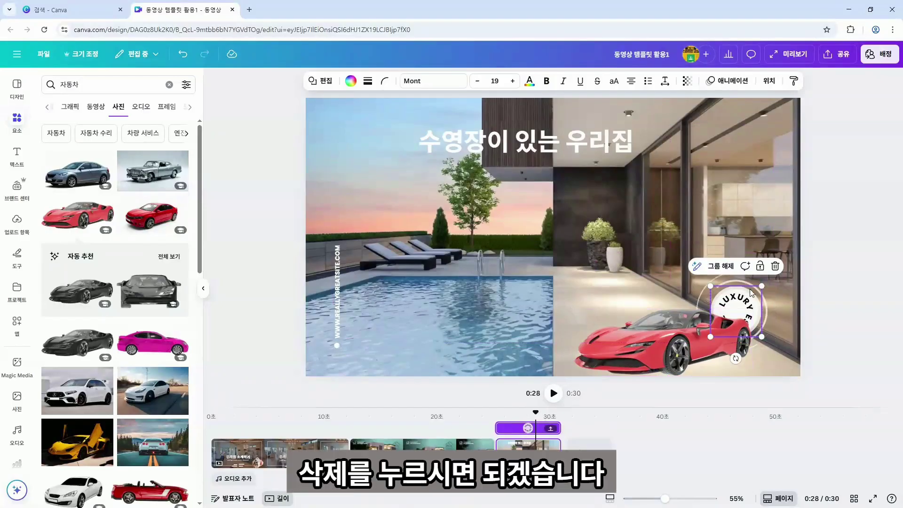
click(751, 292)
click(752, 294)
click(758, 299)
click(764, 304)
click(763, 304)
click(755, 305)
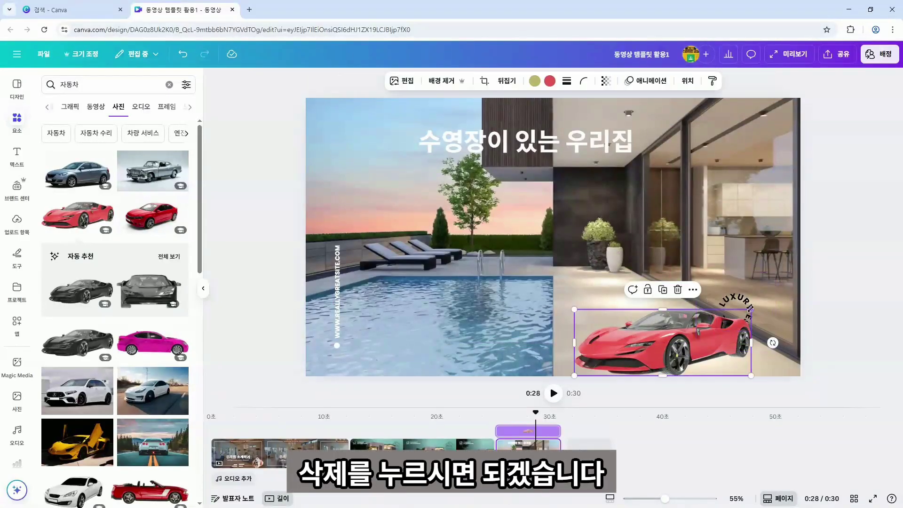
key(Delete)
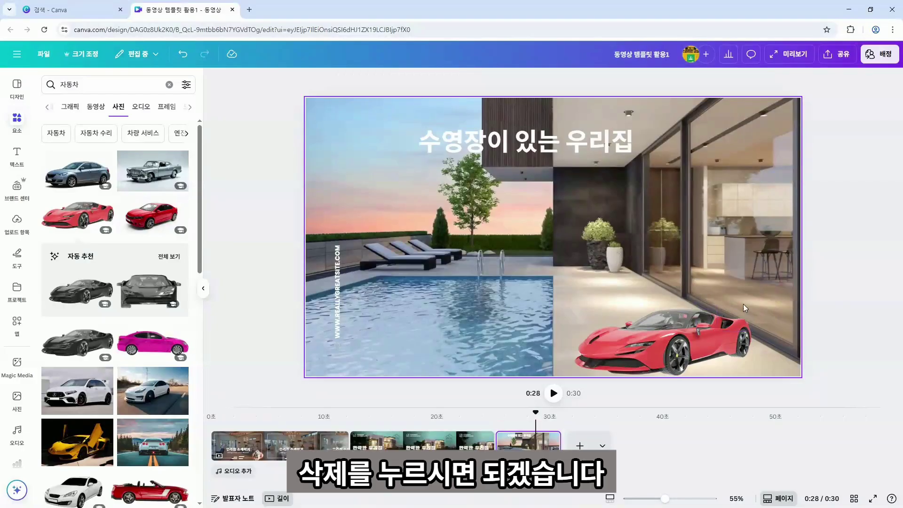
click(693, 326)
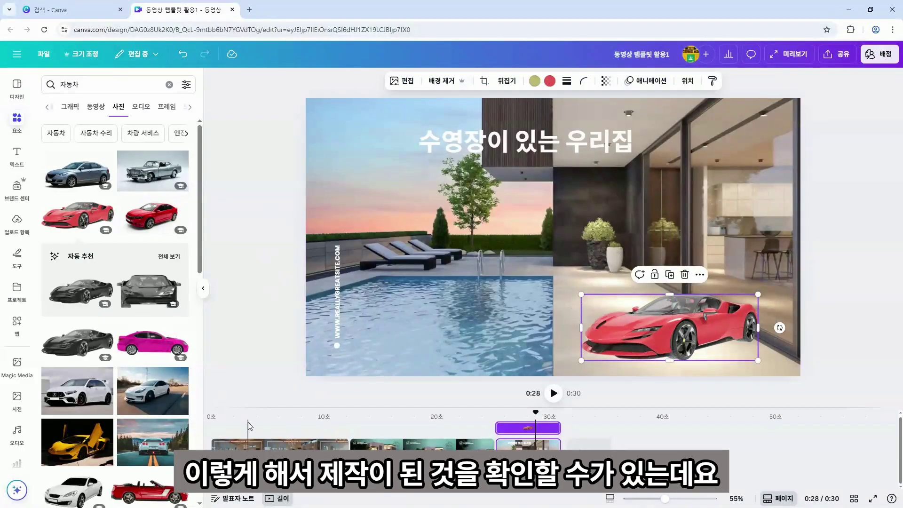
- Apply the 셰이크 줌 animation to the model house photo on the first page
click(245, 443)
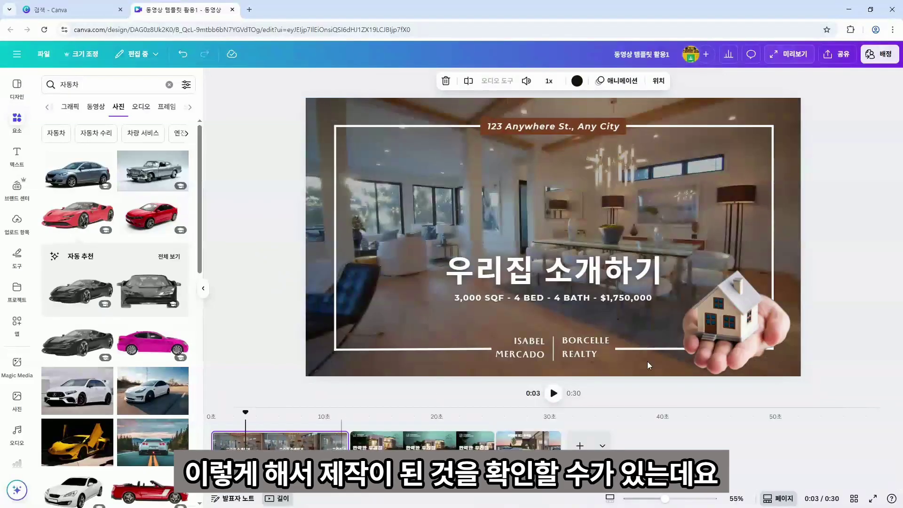
click(772, 324)
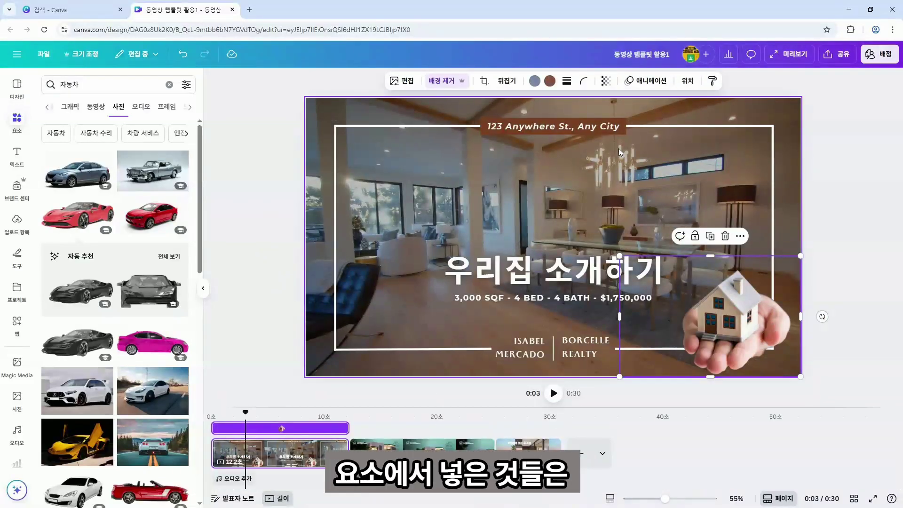
click(642, 84)
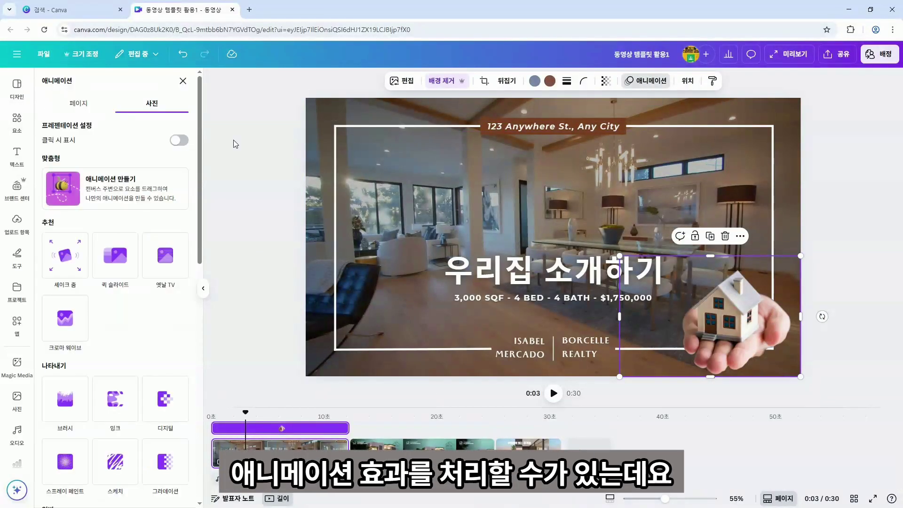
click(78, 271)
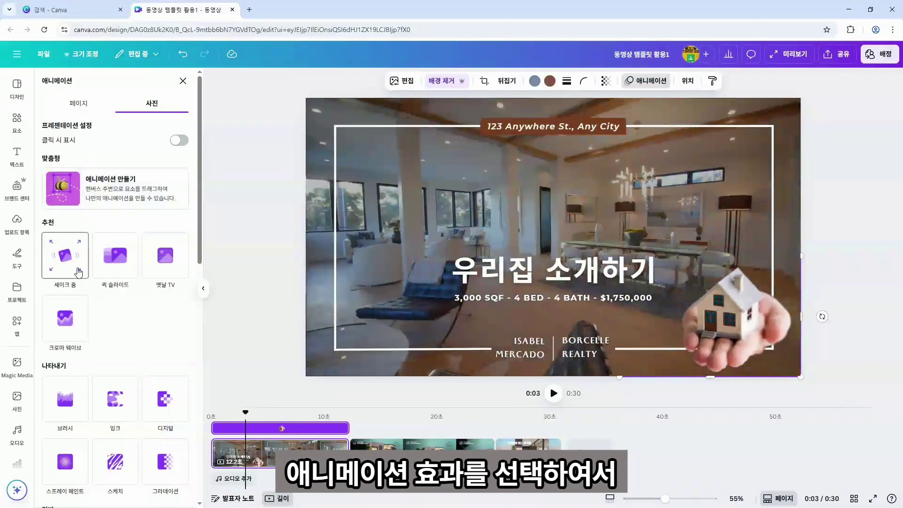
click(78, 271)
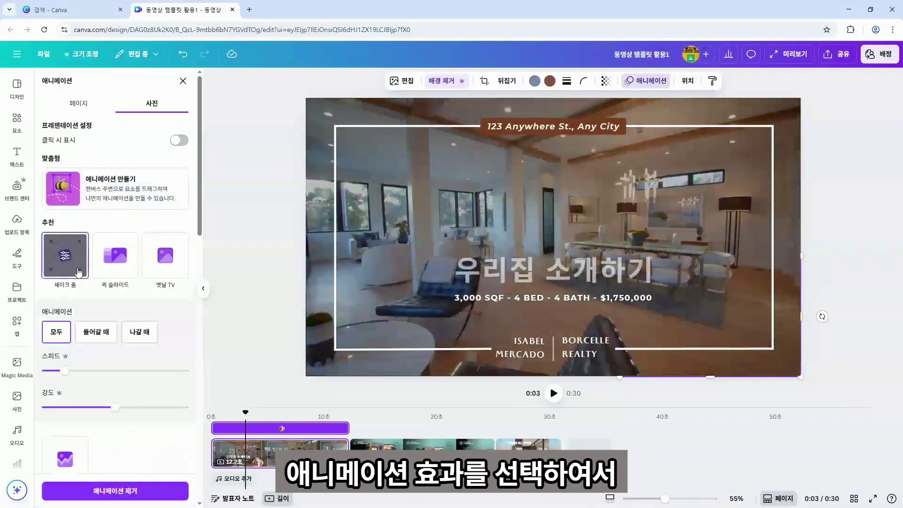
- Apply the 타자기 text animation to the heading 우리집 소개하기 on the first page and 안락한 우리집 on the second page
click(538, 277)
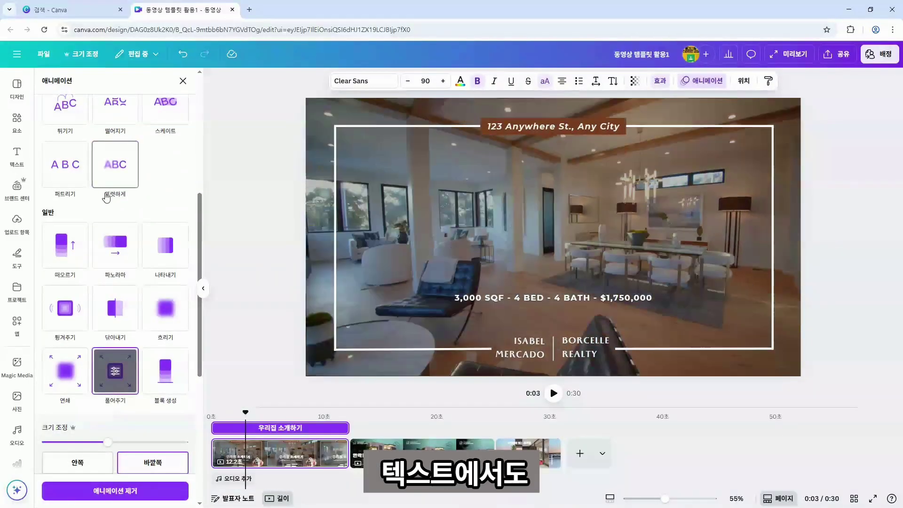
scroll(104, 185, up, 3)
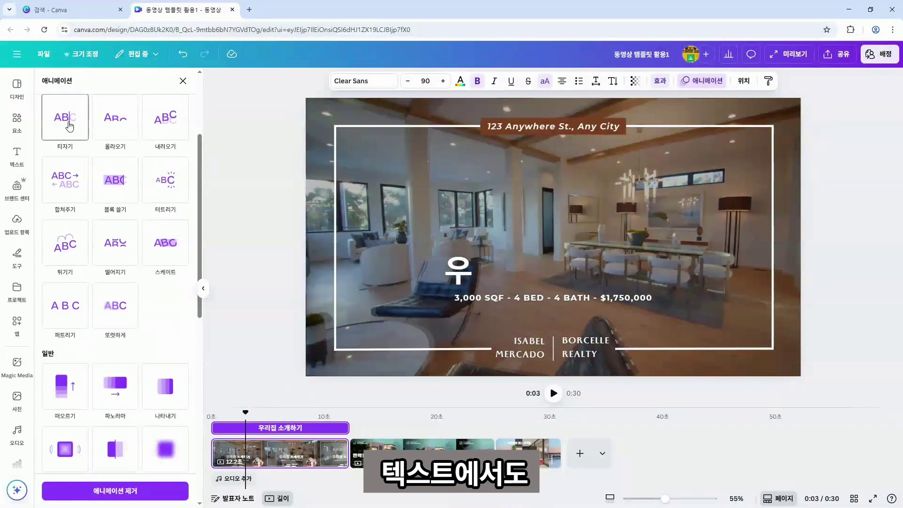
click(70, 126)
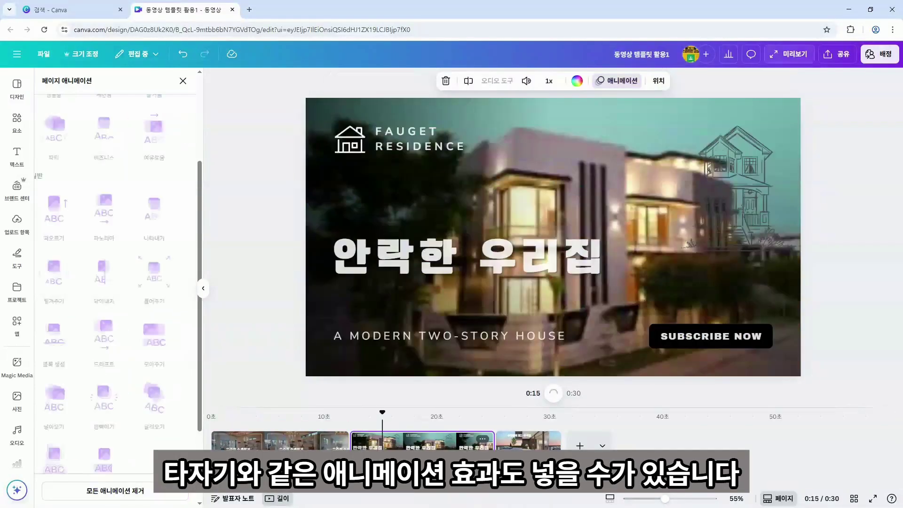
click(510, 261)
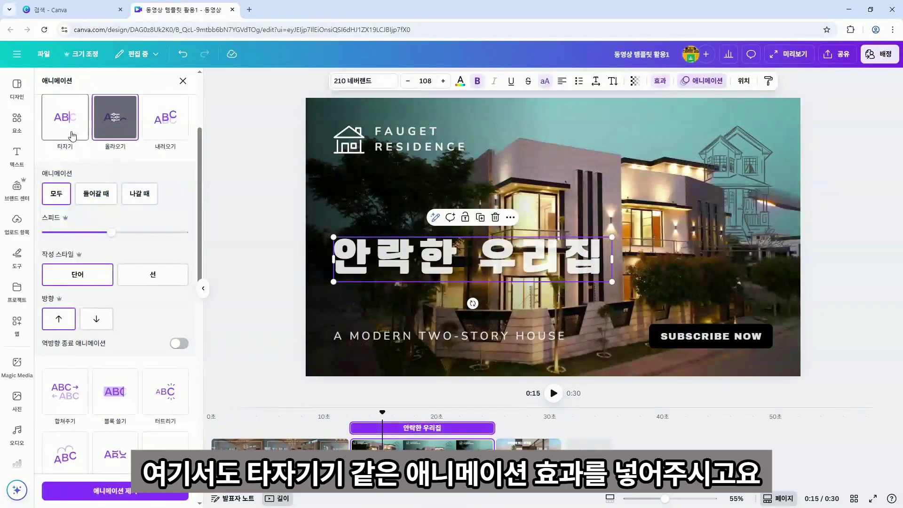
click(71, 135)
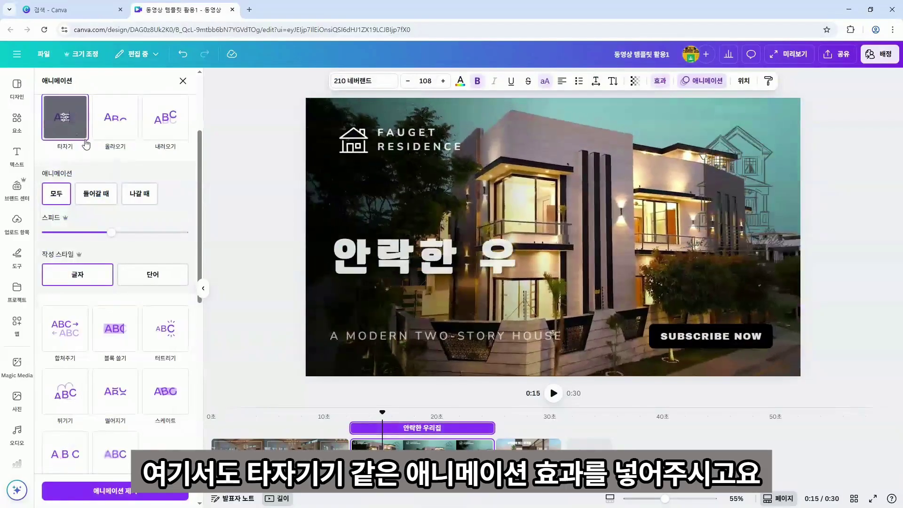
- Apply the 스케치 animation to the red car on the third page
click(516, 440)
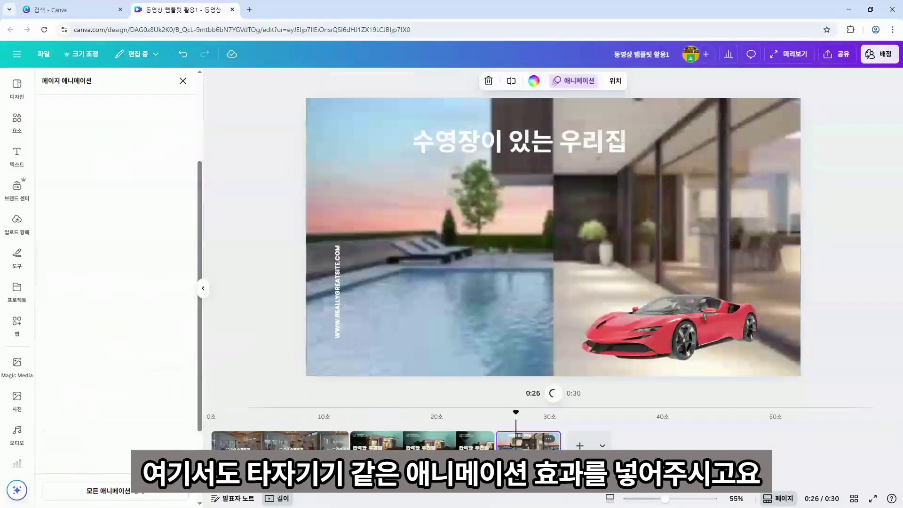
click(648, 338)
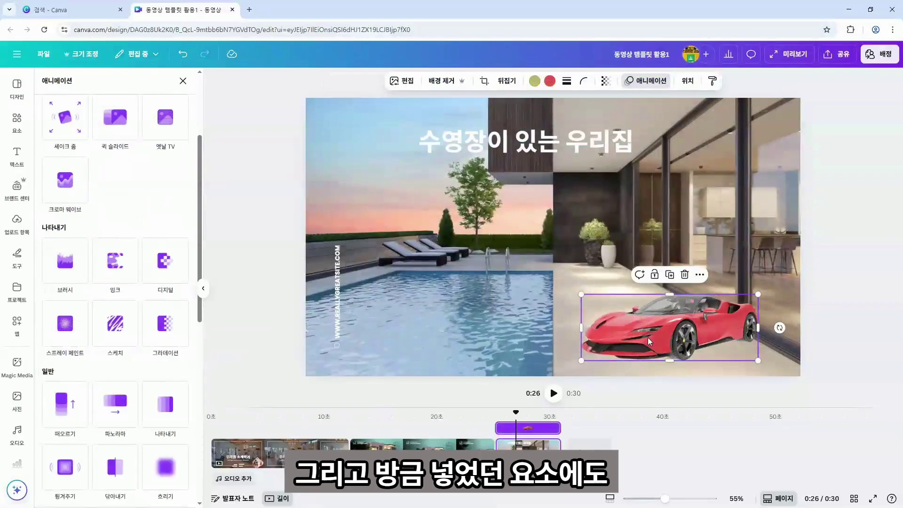
click(105, 336)
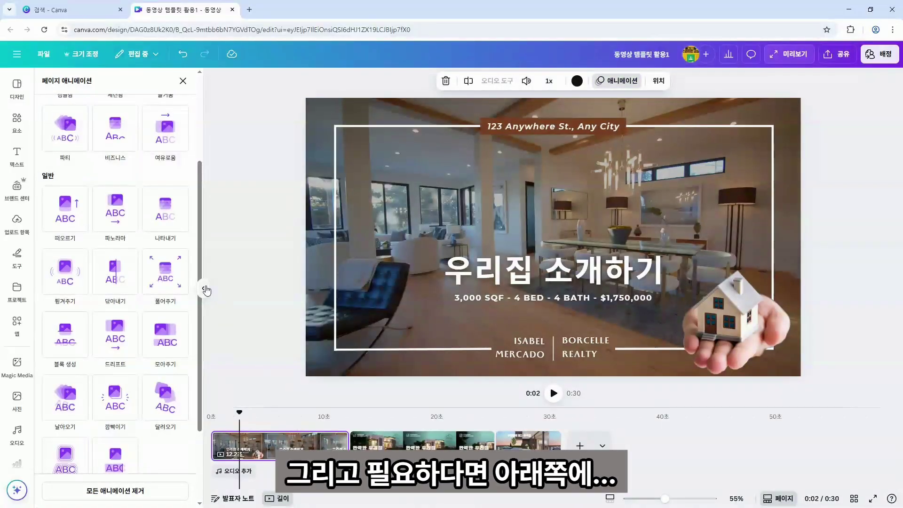
- Shorten the first page to 8.7 seconds and the second page to 10.0 seconds in the timeline
click(206, 290)
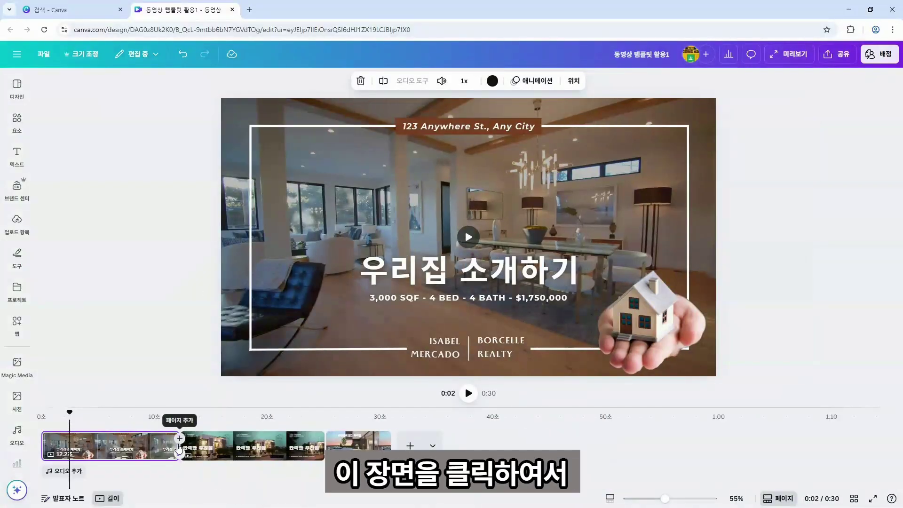
drag(173, 444, 133, 444)
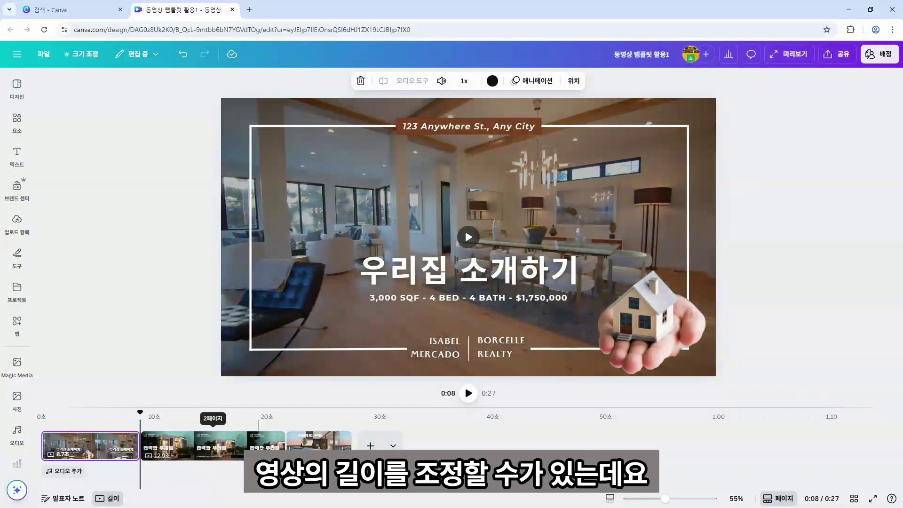
drag(280, 443, 253, 445)
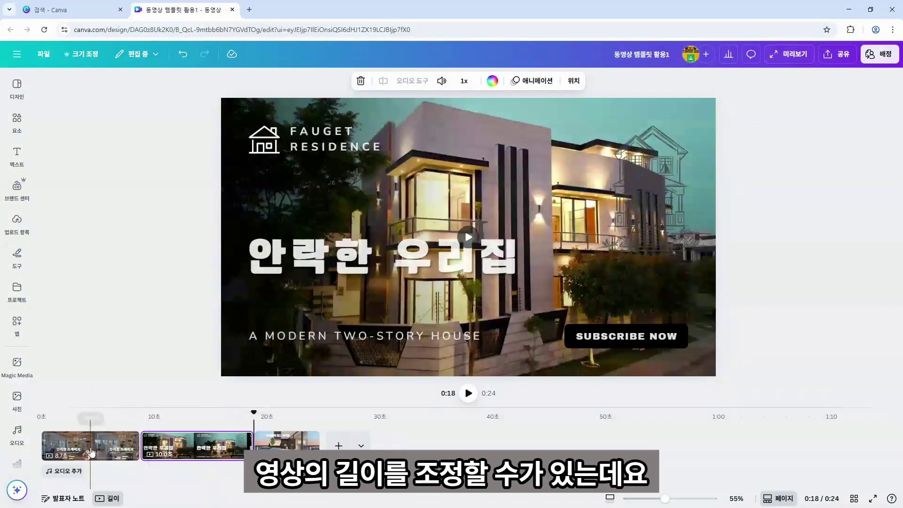
click(93, 450)
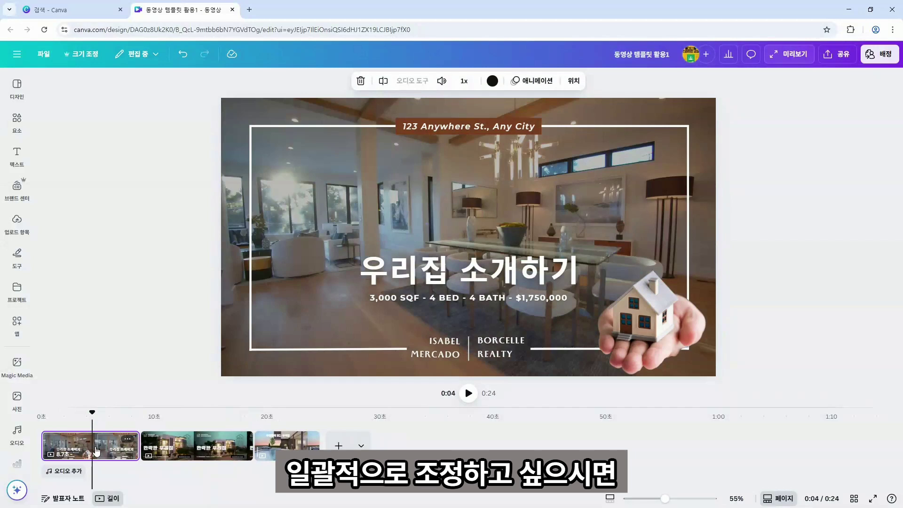
shift+click(293, 448)
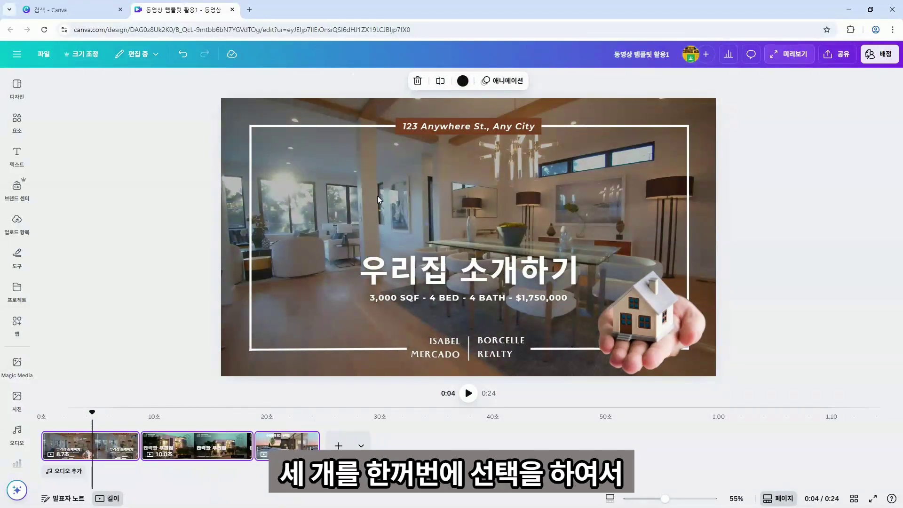
right_click(287, 444)
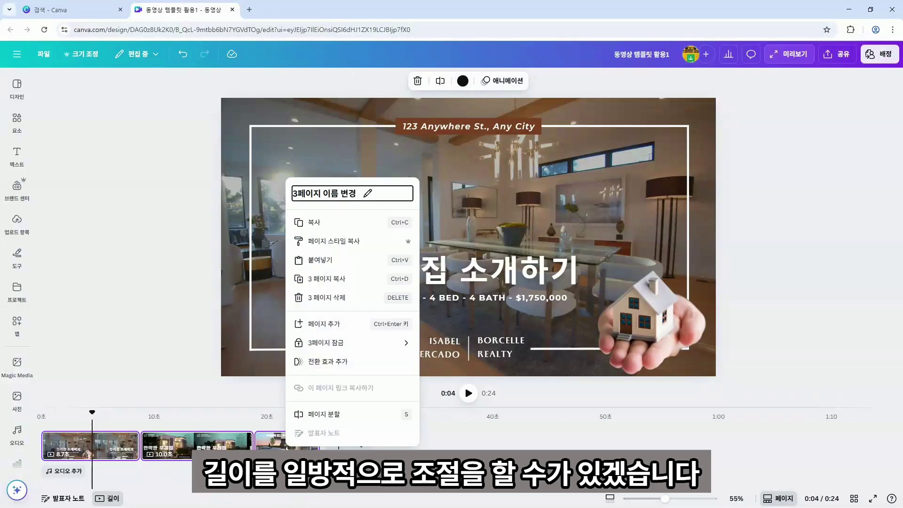
click(238, 443)
- Shorten the second page to 8.6 seconds in the timeline
click(217, 443)
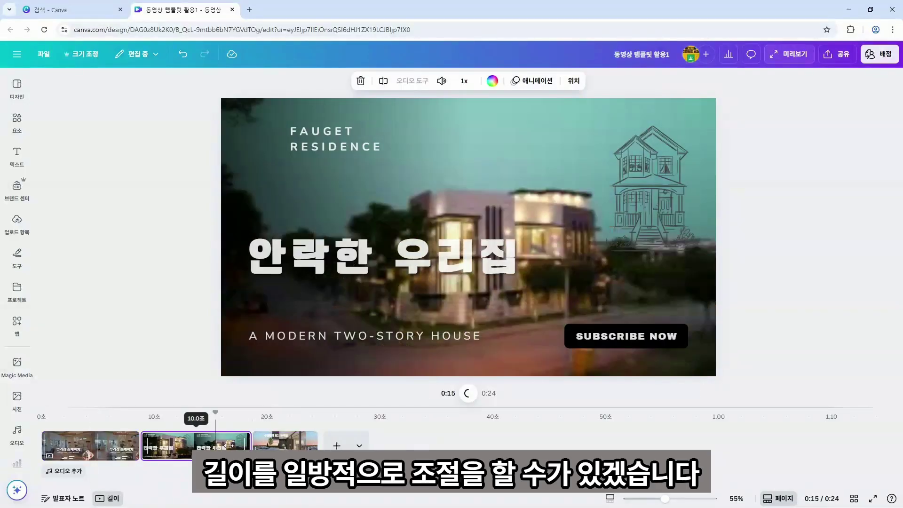
drag(228, 445, 213, 445)
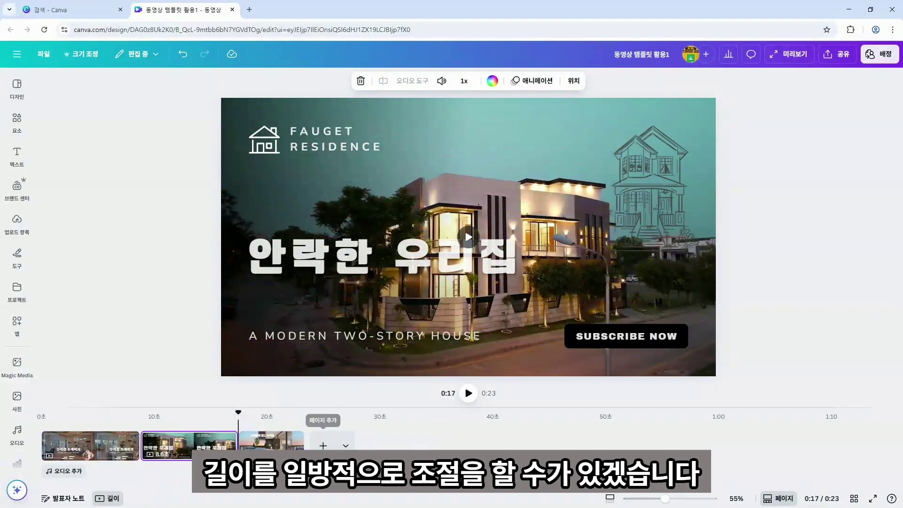
click(271, 444)
- Review the first, second and third pages one after another
click(73, 453)
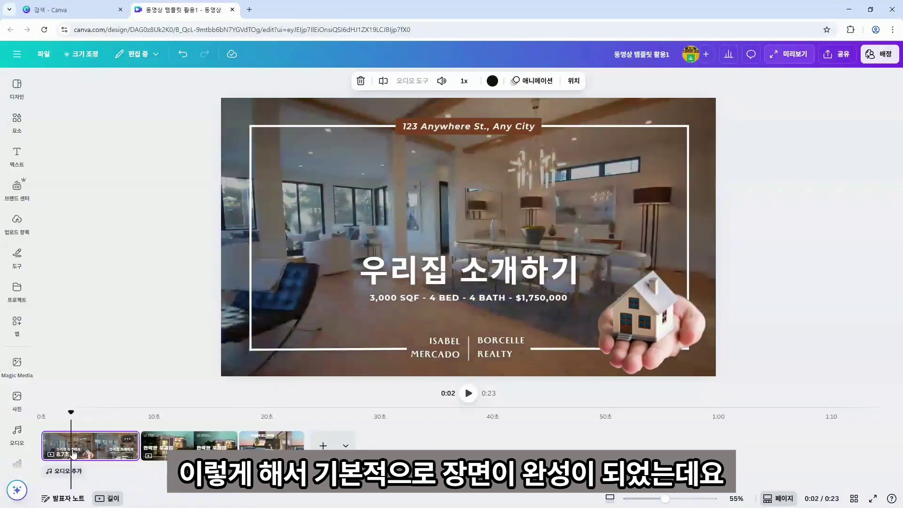
click(170, 445)
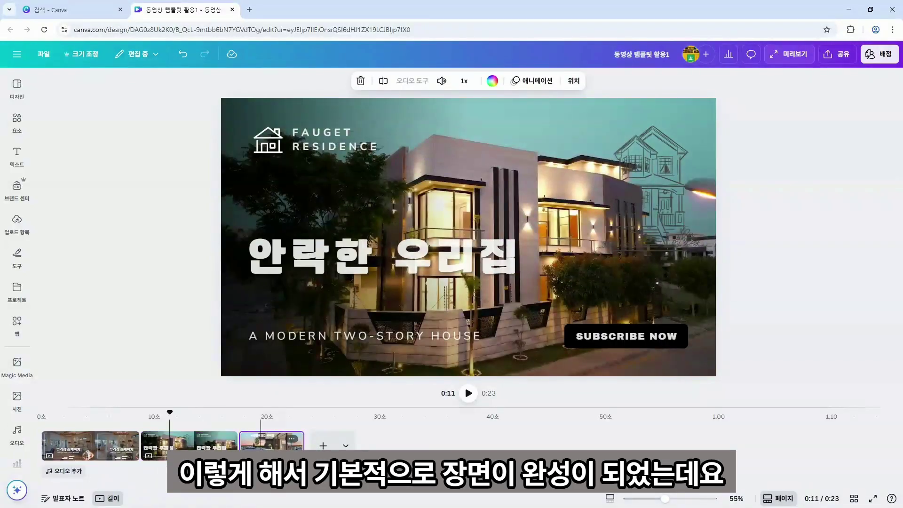
click(261, 445)
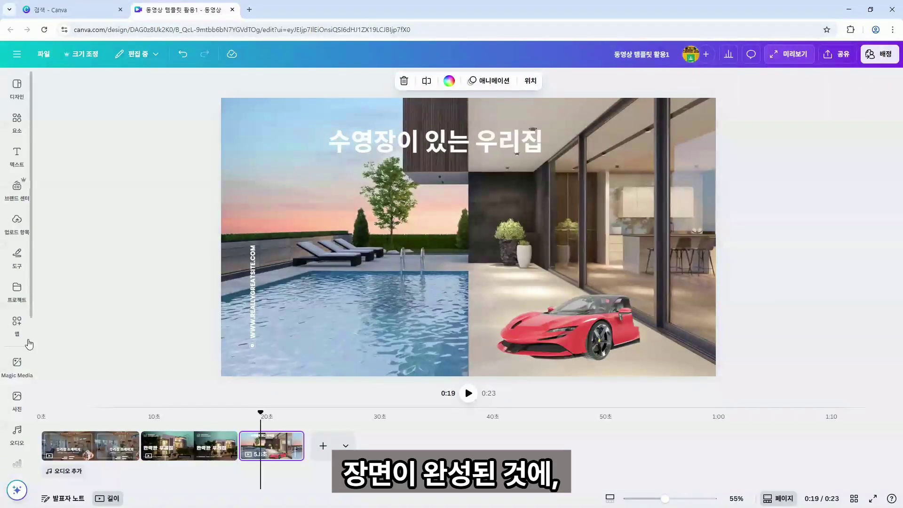
click(20, 357)
click(20, 357)
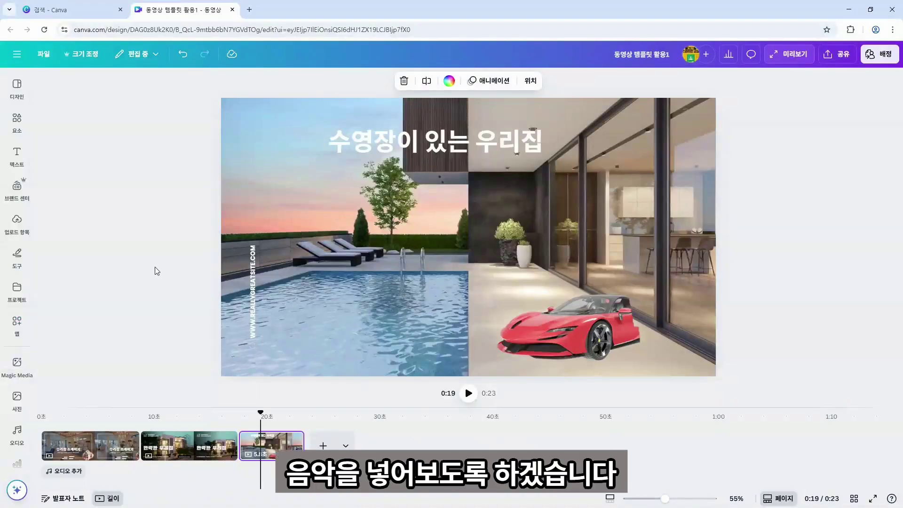
- Search the audio elements for house
click(18, 119)
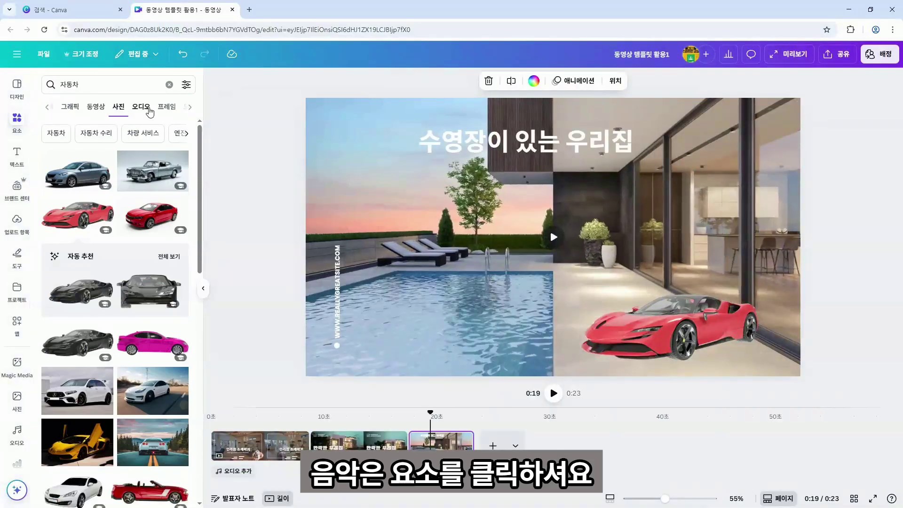
click(149, 109)
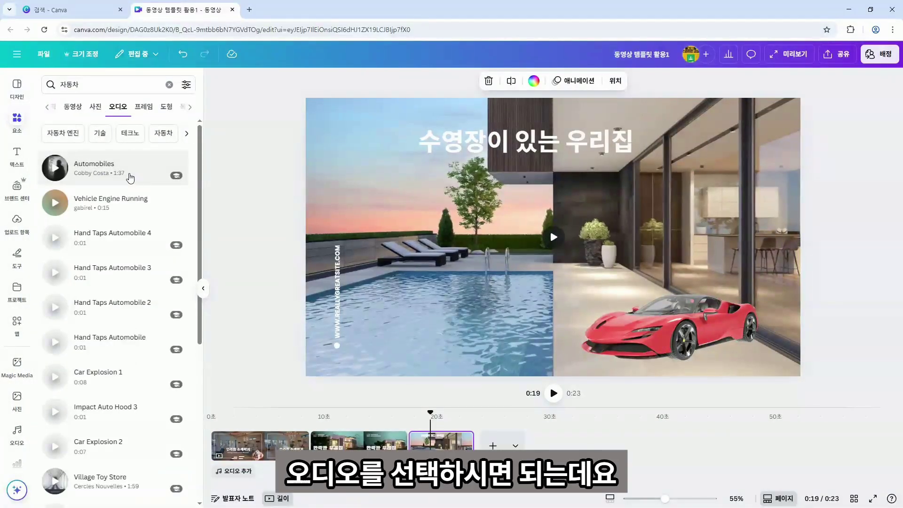
click(104, 85)
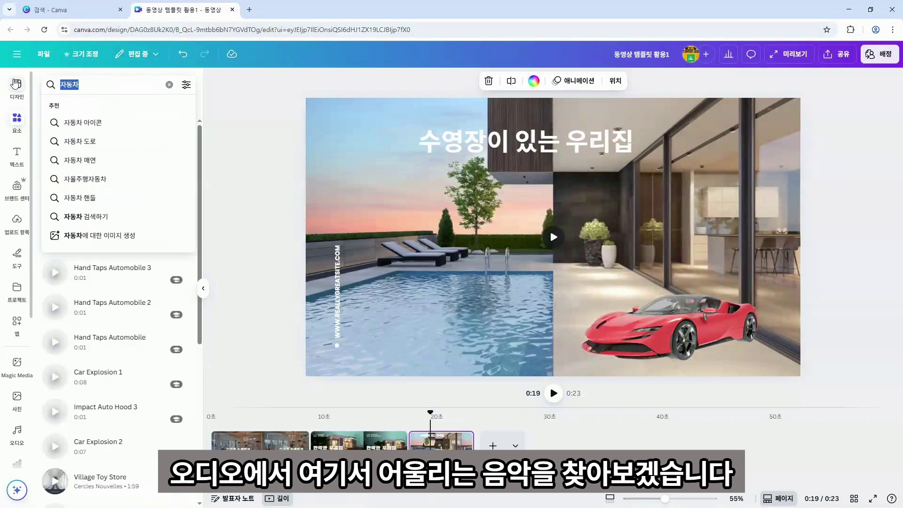
key(BackSpace)
text(ㅎ)
key(BackSpace)
text(house)
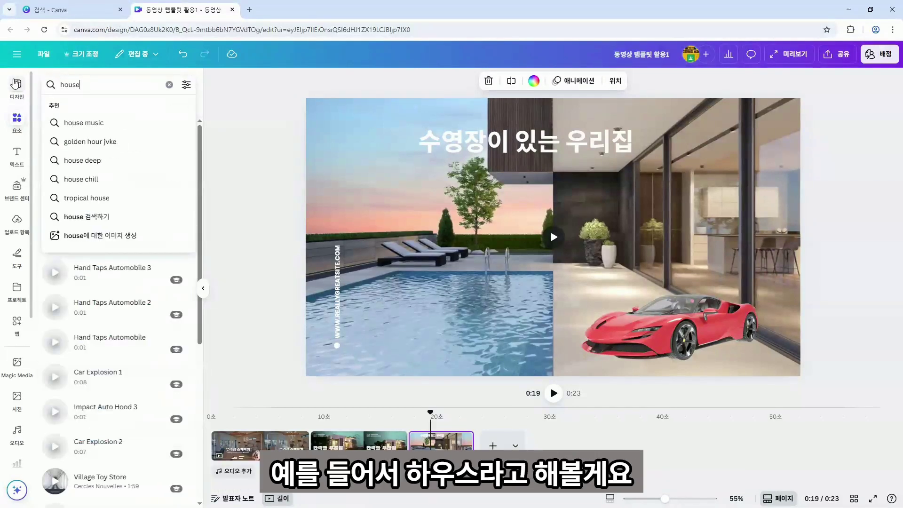
key(Return)
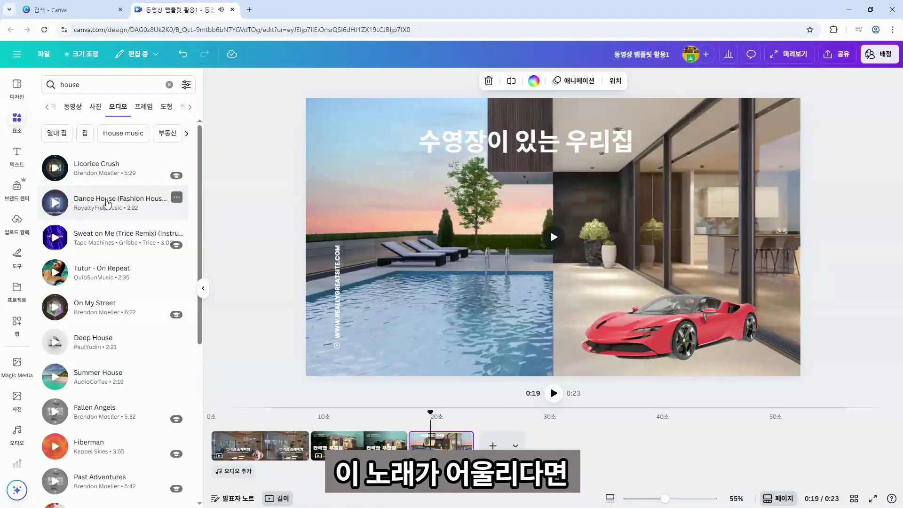
- Add the Dance House (Fashion House) track to the timeline as background music starting at the first page
drag(107, 203, 265, 480)
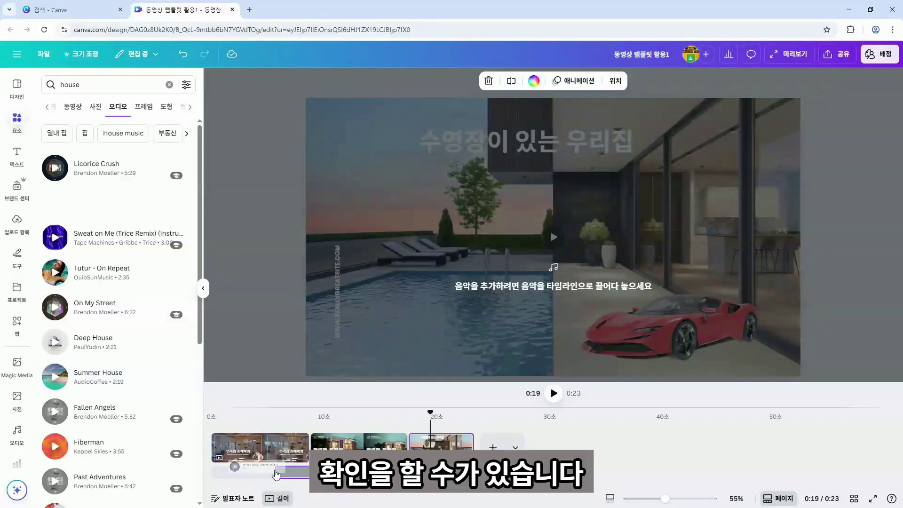
drag(275, 475, 275, 475)
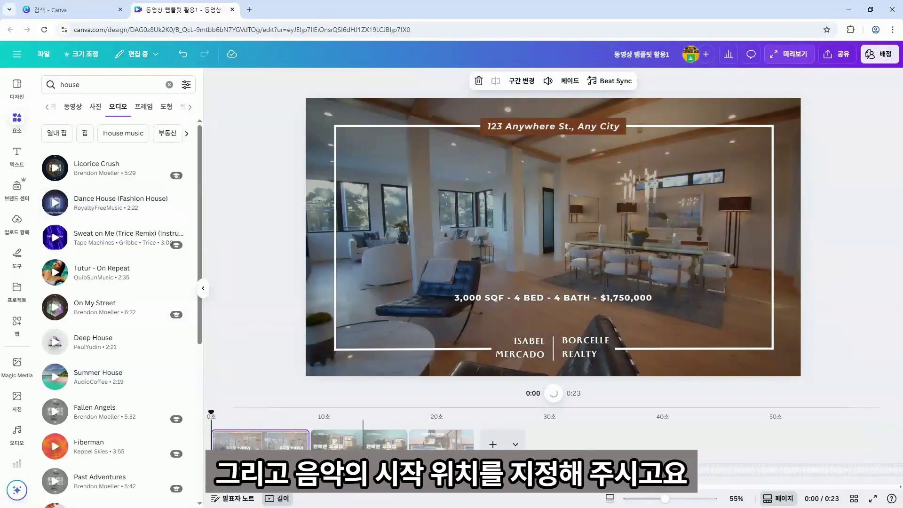
- Set the music track's fade-in to 1.0 seconds and fade-out to 2.0 seconds, and open its Beat Sync options
click(386, 439)
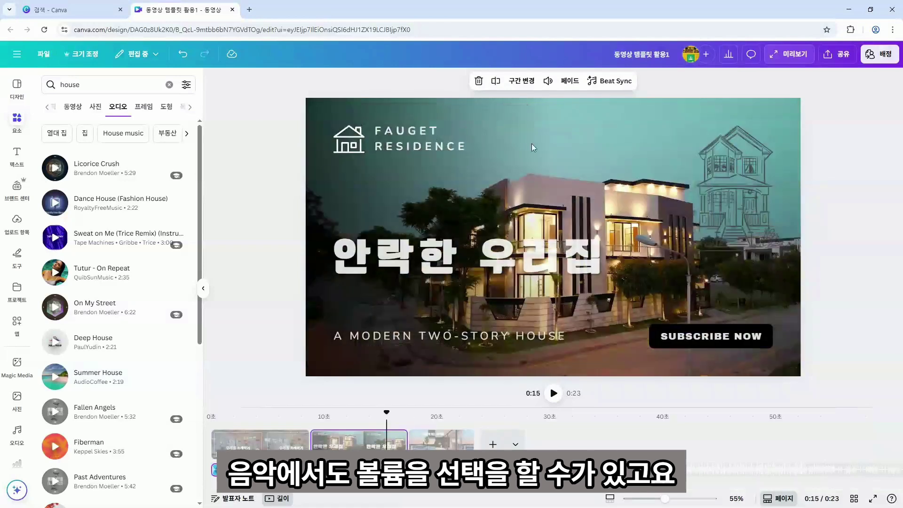
click(548, 82)
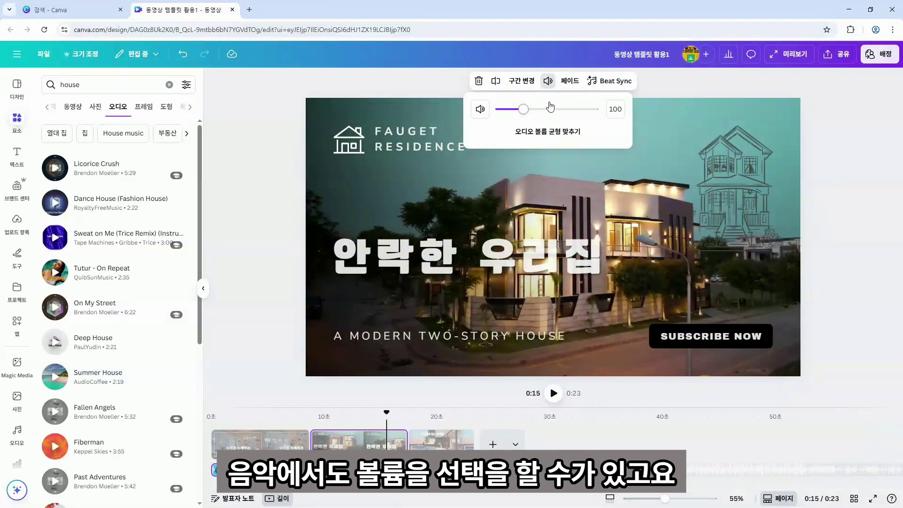
click(569, 81)
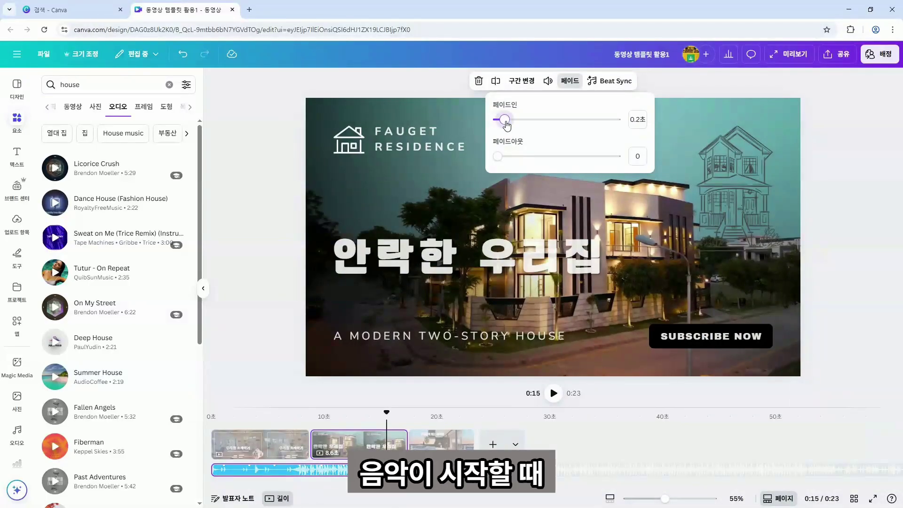
drag(508, 122, 517, 127)
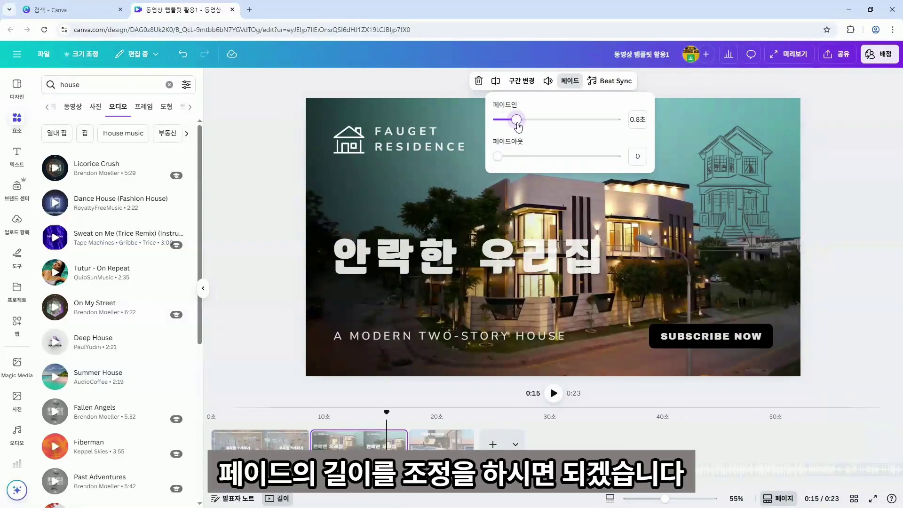
drag(497, 157, 536, 156)
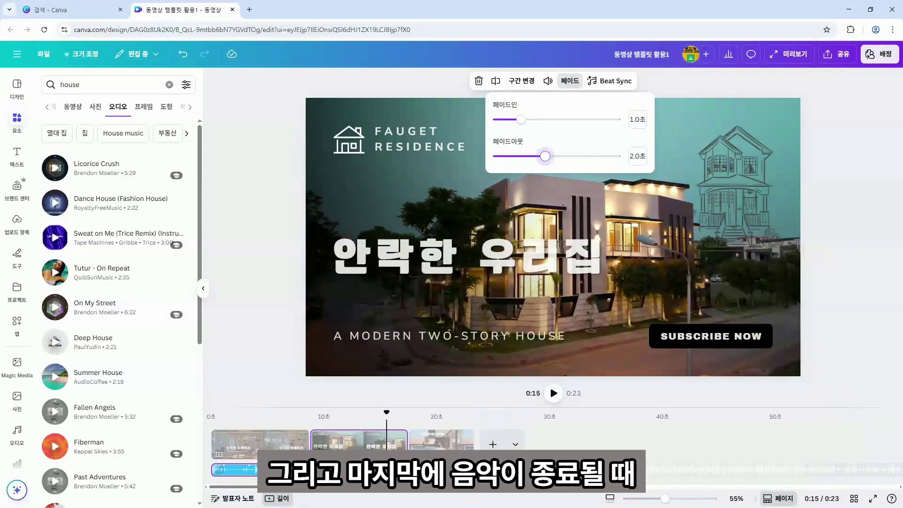
click(614, 84)
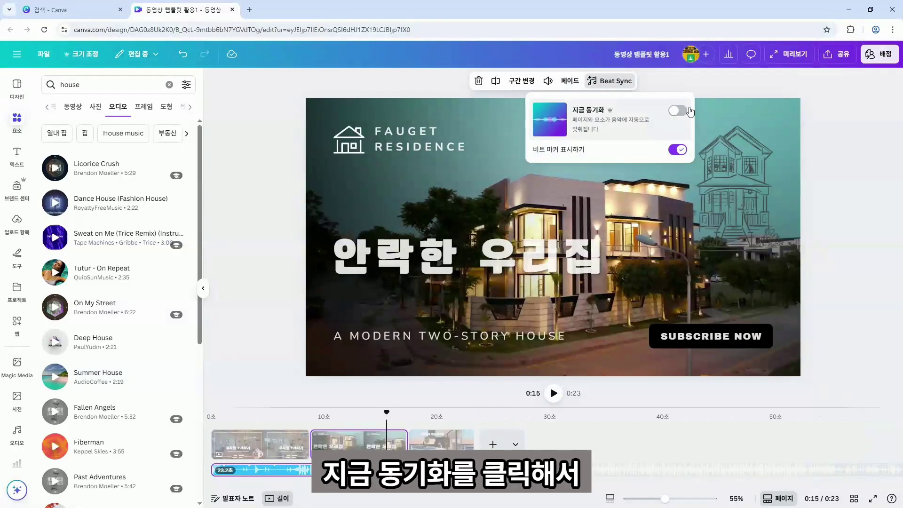
- Return the playhead to the start of the video and search the audio elements for effect
drag(387, 413, 209, 420)
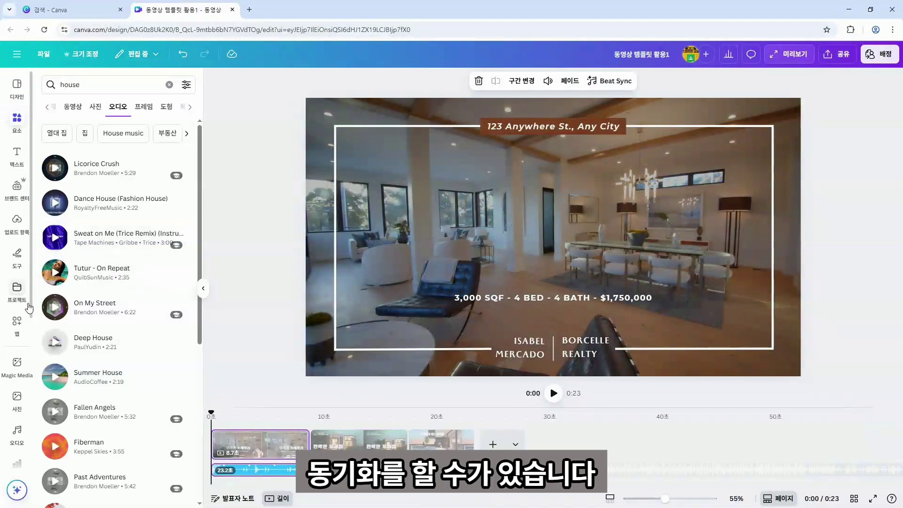
click(42, 86)
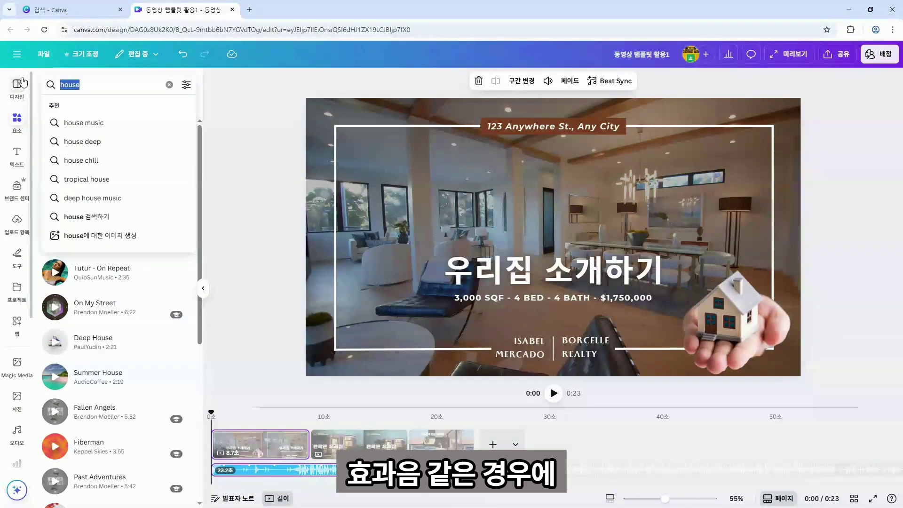
text(effect)
key(Return)
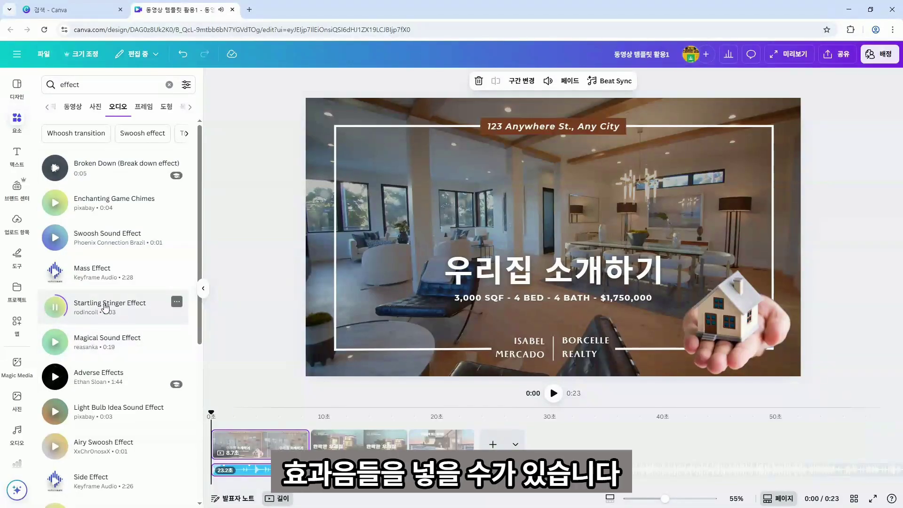
- Add the Enchanting Game Chimes sound effect to the timeline and adjust its placement along the track
scroll(105, 307, down, 4)
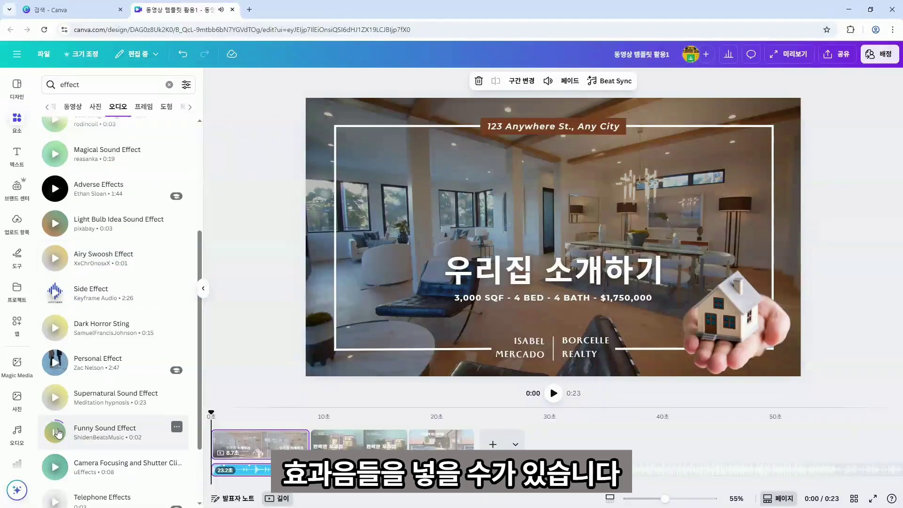
scroll(93, 432, up, 4)
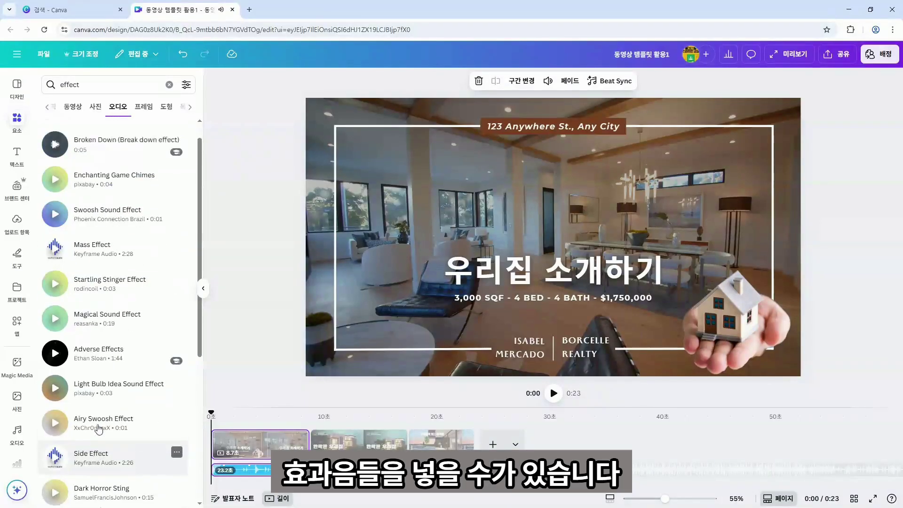
drag(127, 206, 235, 470)
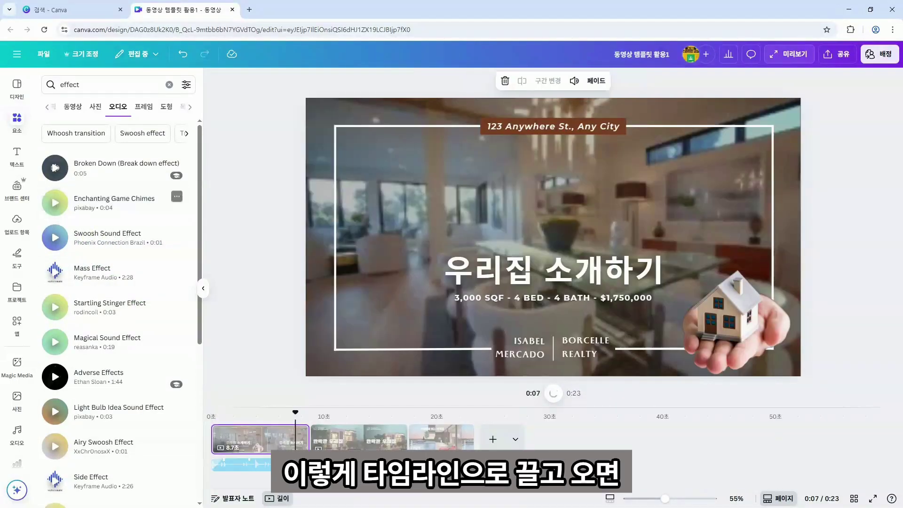
drag(333, 470, 348, 471)
- Play the whole video from the beginning and open its download options
drag(332, 416, 208, 418)
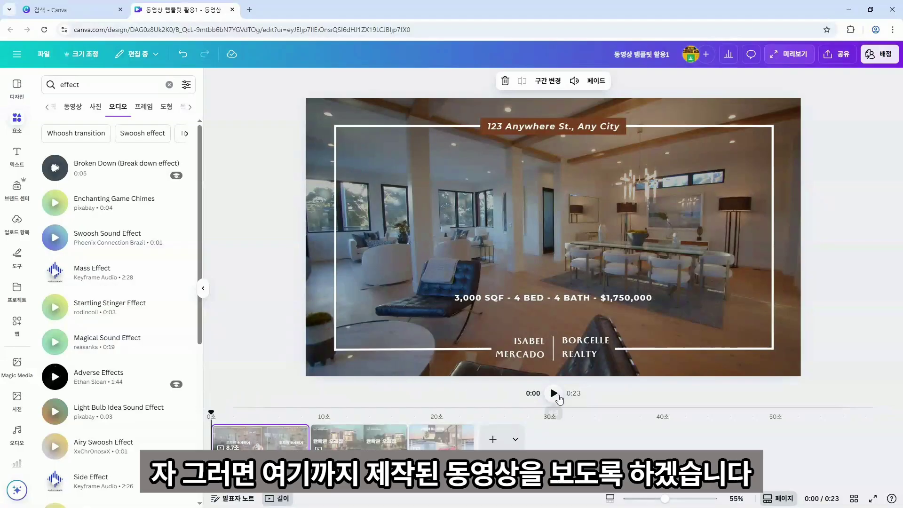
click(554, 393)
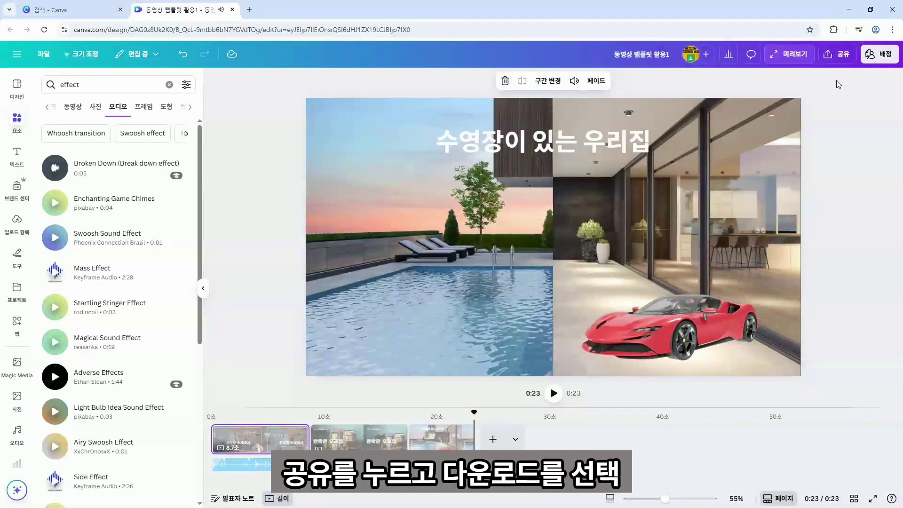
click(840, 55)
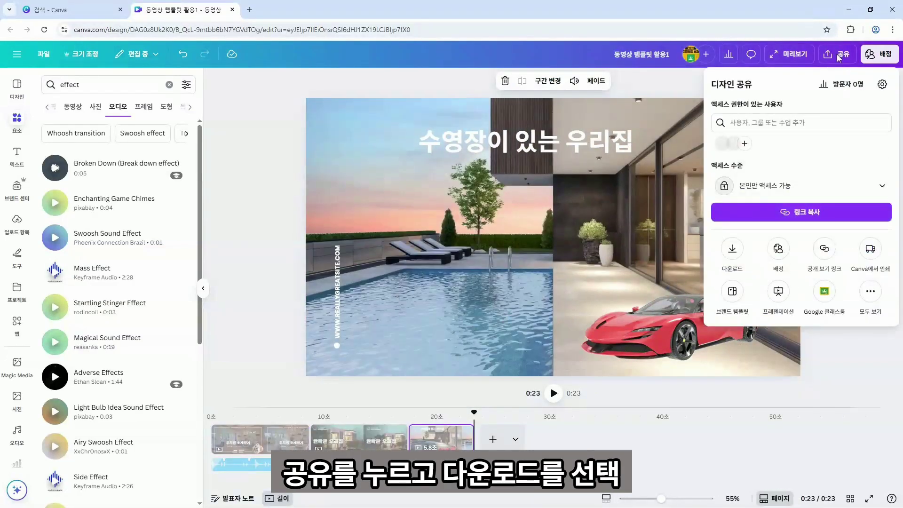
click(730, 252)
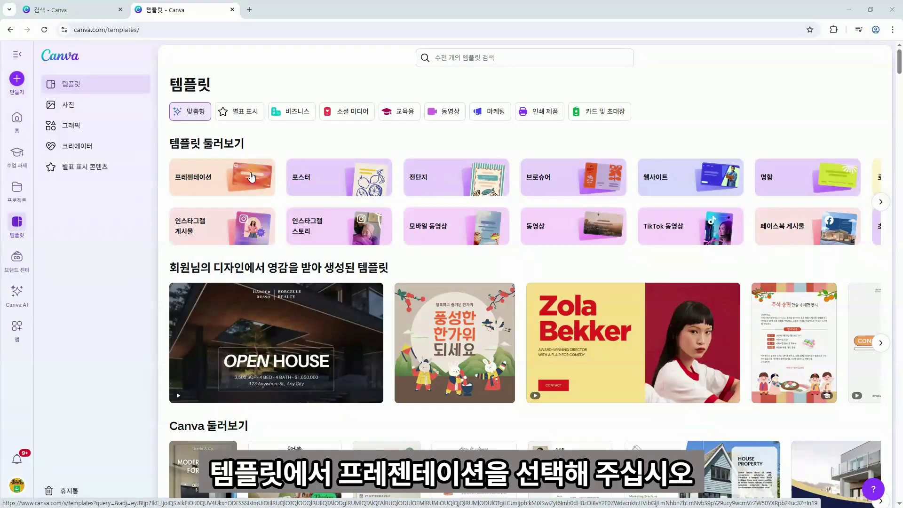
- Browse the presentation templates and search them for 학부모 안내
click(251, 177)
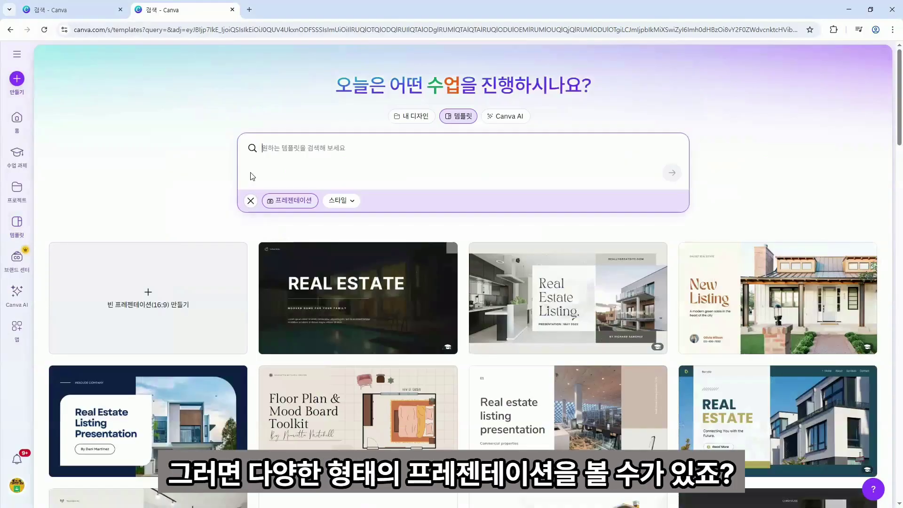
scroll(357, 165, down, 2)
scroll(360, 166, up, 2)
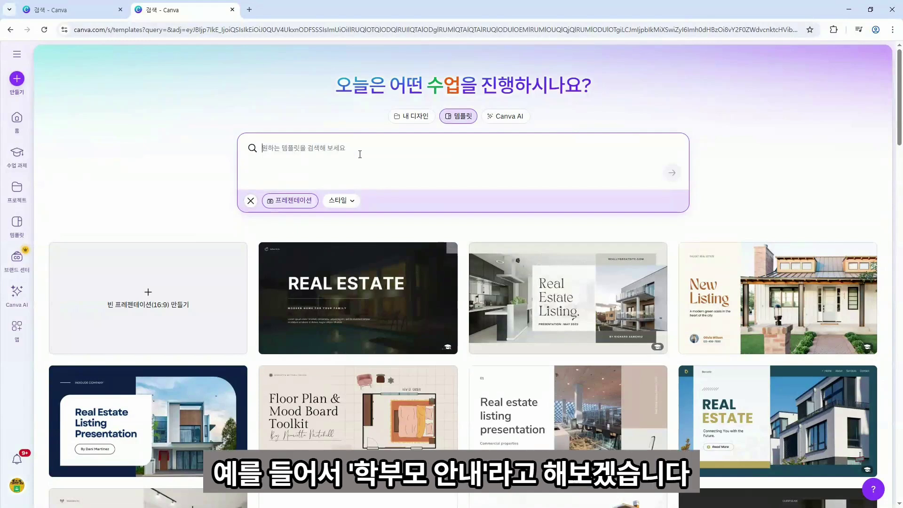
text(하)
text(부모)
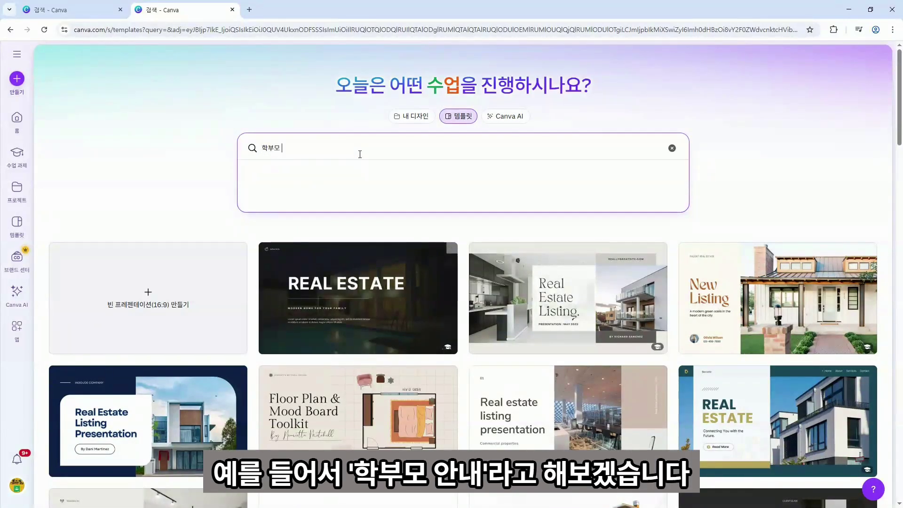
text( 안내)
key(Return)
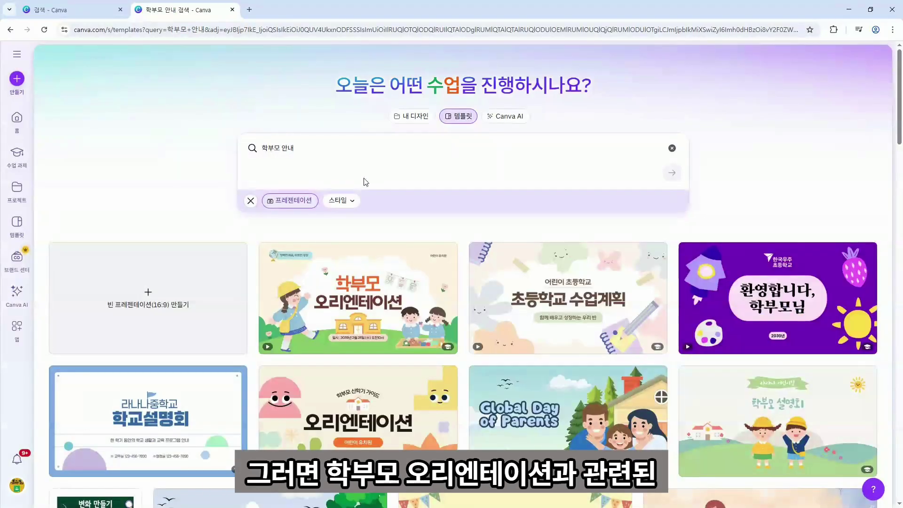
- Start a new design from the purple presentation template titled 환영합니다, 학부모님
scroll(365, 182, down, 2)
mouse_move(798, 230)
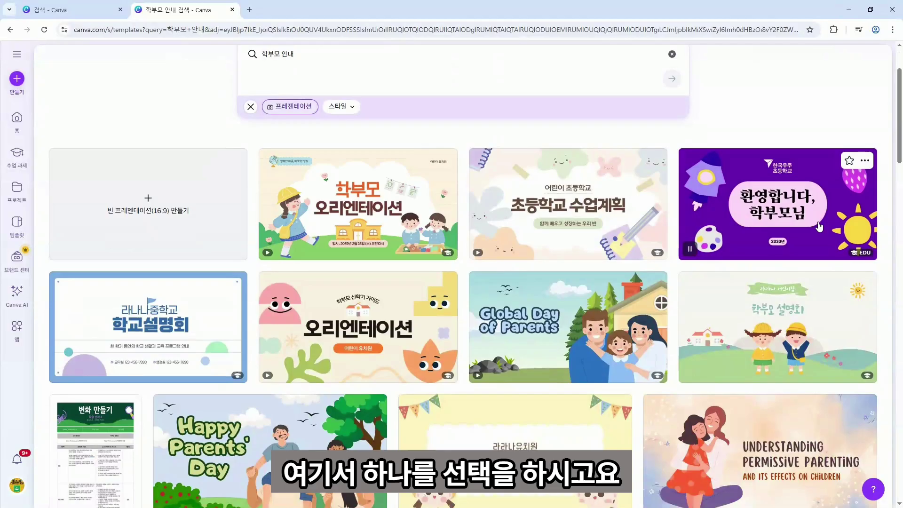
click(818, 222)
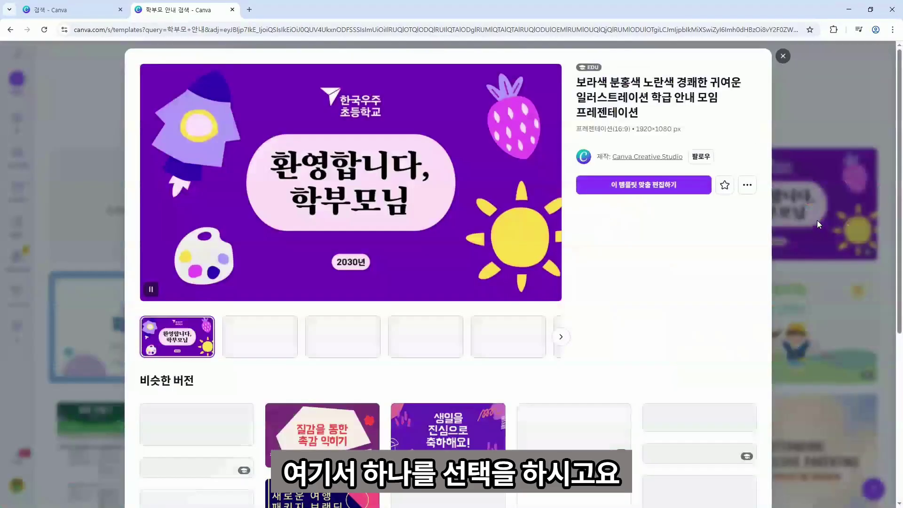
click(662, 188)
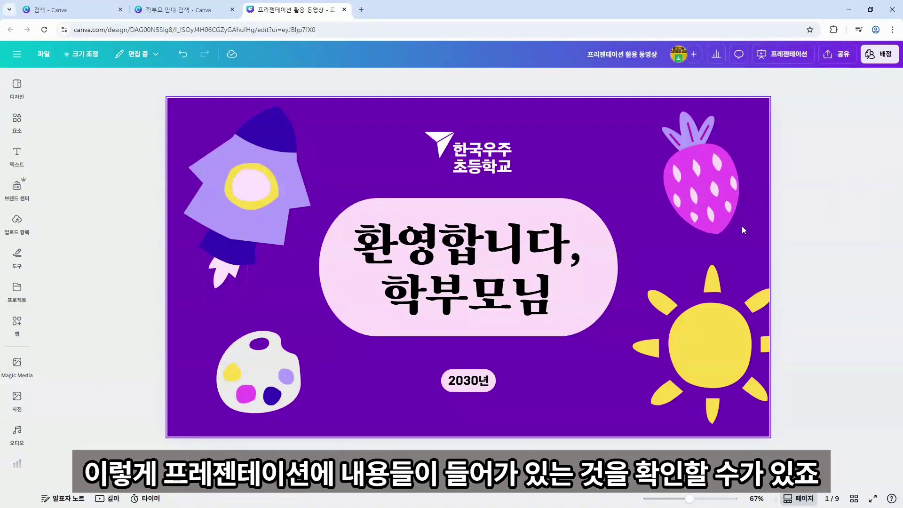
- Look through pages 2 to 4 of the presentation and return to the first page
click(253, 458)
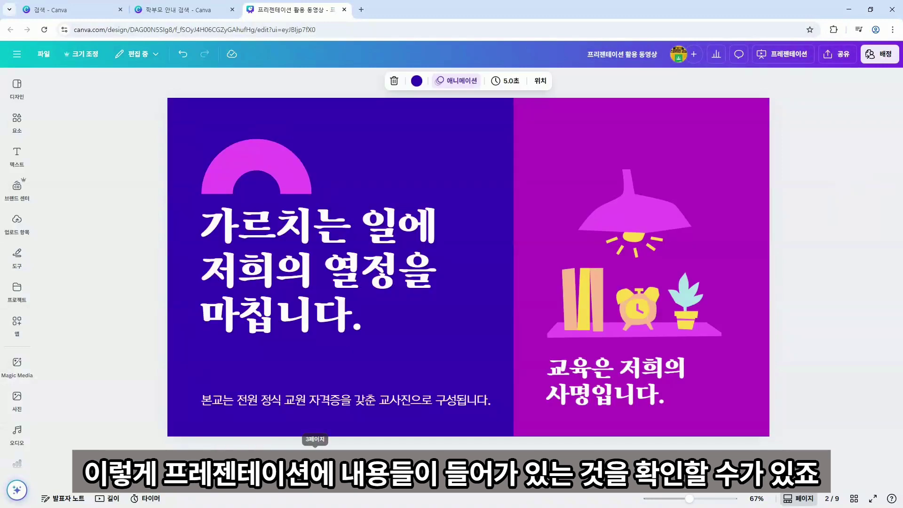
click(315, 459)
click(376, 458)
click(188, 458)
- Replace the first page's main heading with 안녕하십니까 and set its font to Tlab 돋움 레귤러
click(501, 245)
double_click(501, 243)
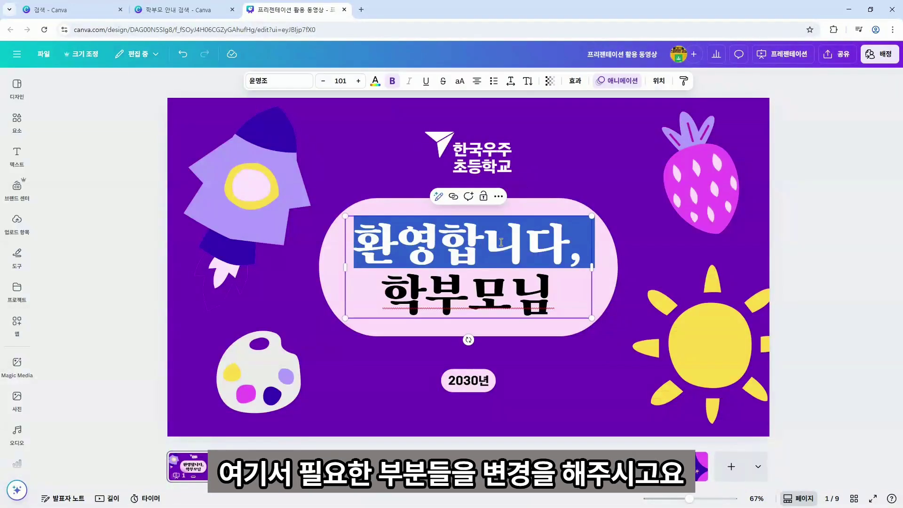
double_click(465, 293)
click(482, 247)
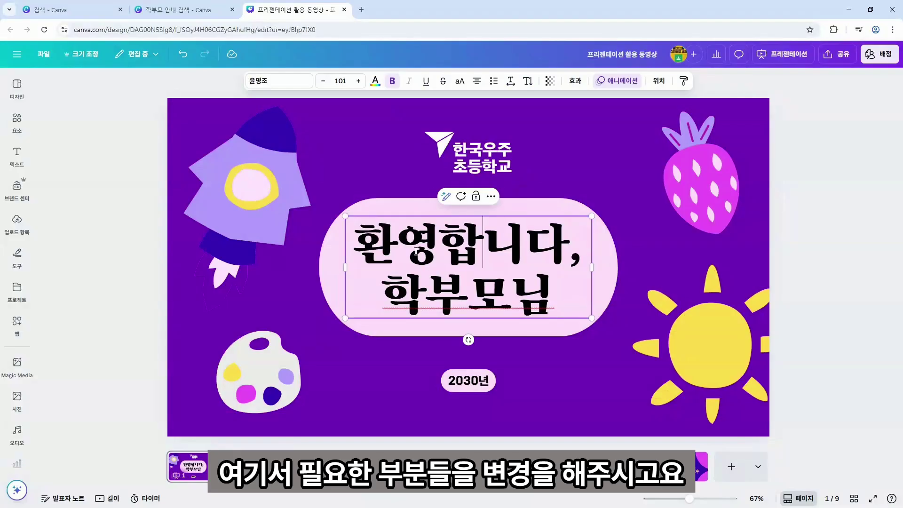
drag(366, 246, 546, 312)
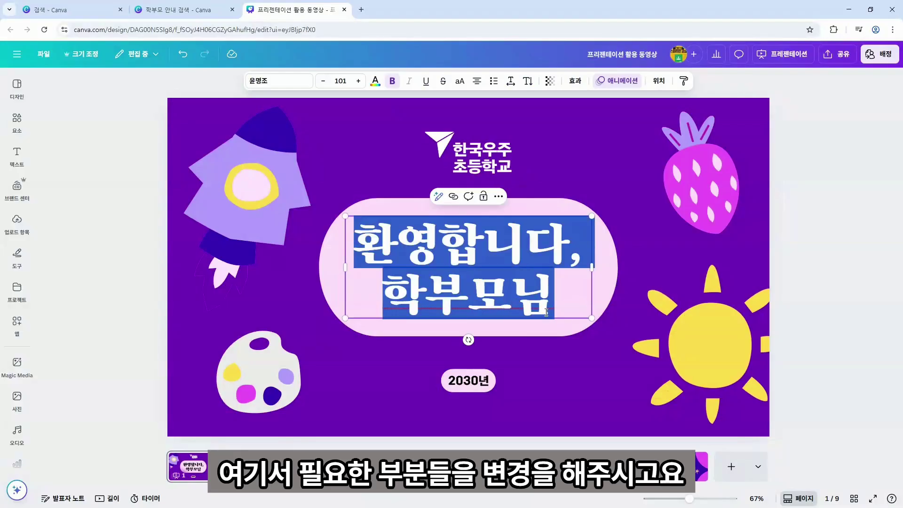
text(안녕)
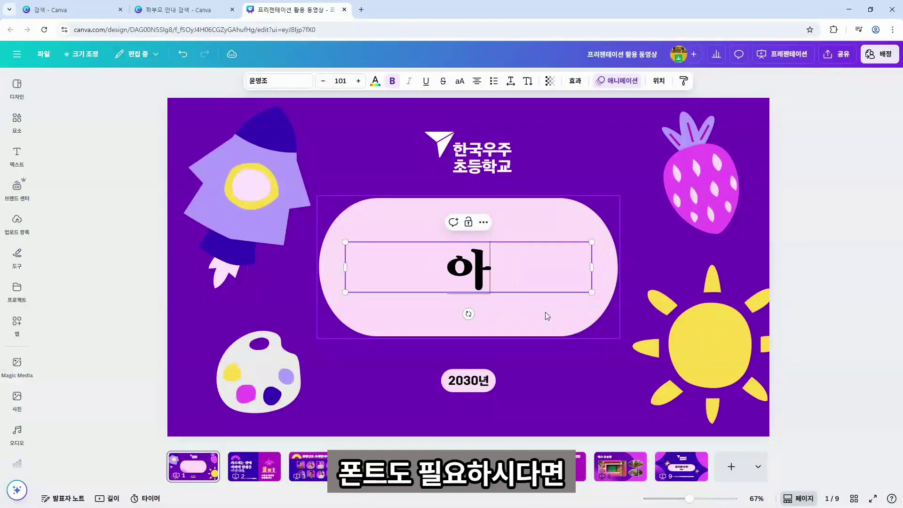
text(하십니까)
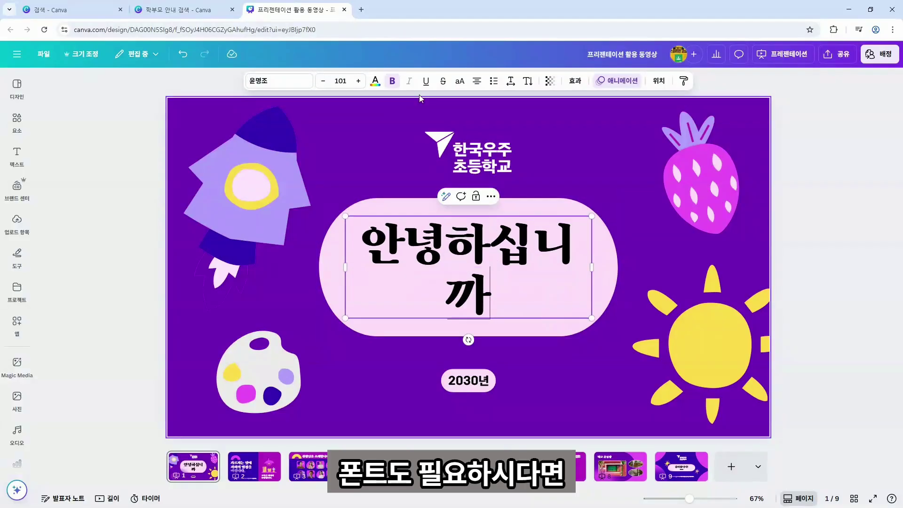
click(292, 80)
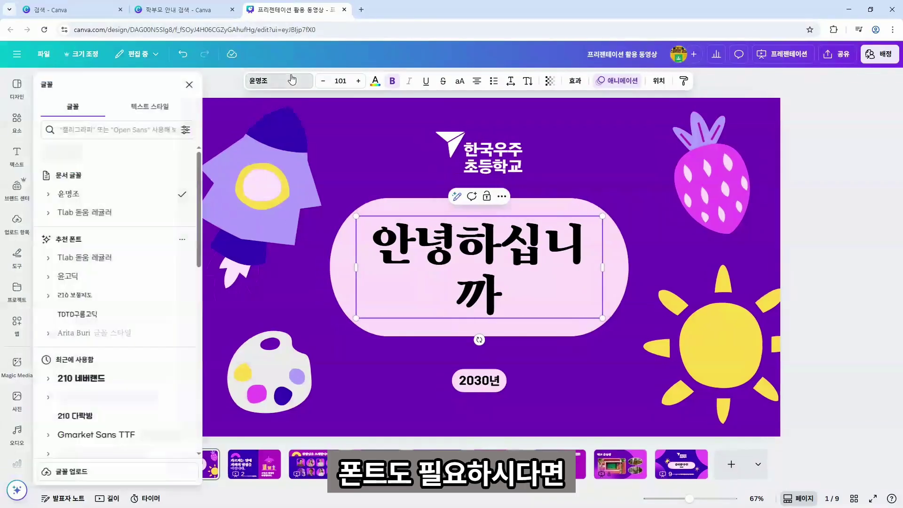
click(115, 214)
- Change the first line of the school name to 캔바 and the year below the heading to 2025년
click(554, 157)
double_click(536, 159)
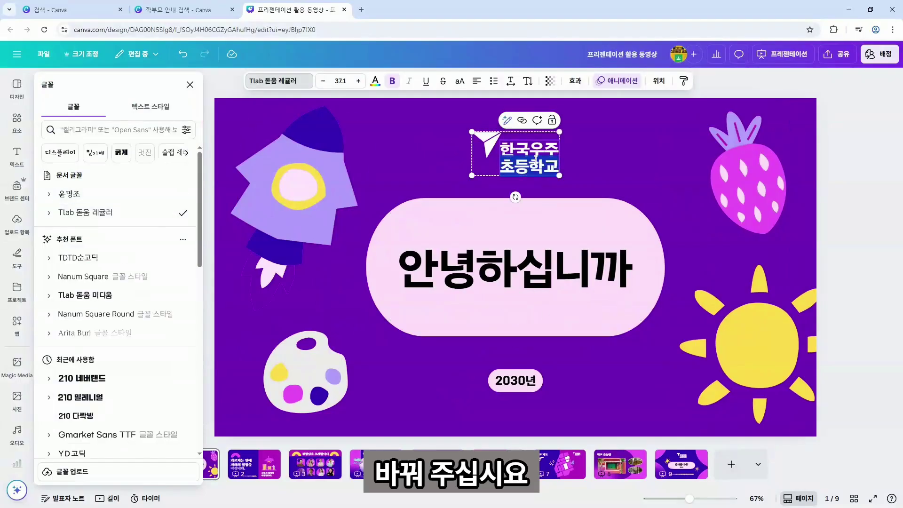
text(ㅋ)
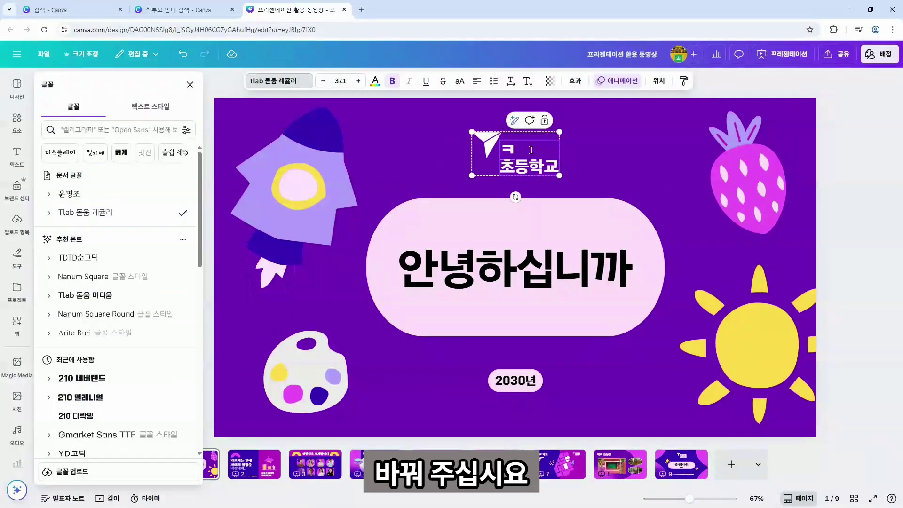
click(517, 380)
double_click(520, 379)
drag(511, 380, 517, 381)
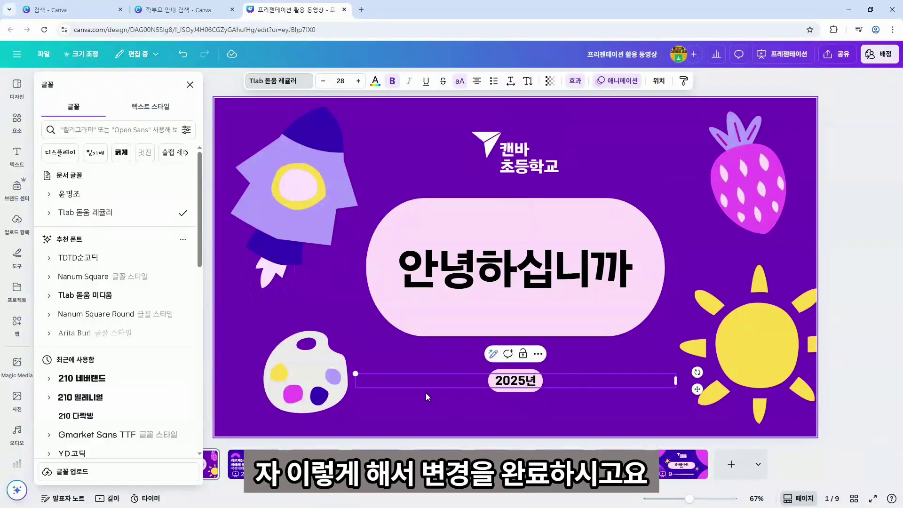
- Review pages 2 to 9 of the presentation one after another and return to the first page
click(257, 470)
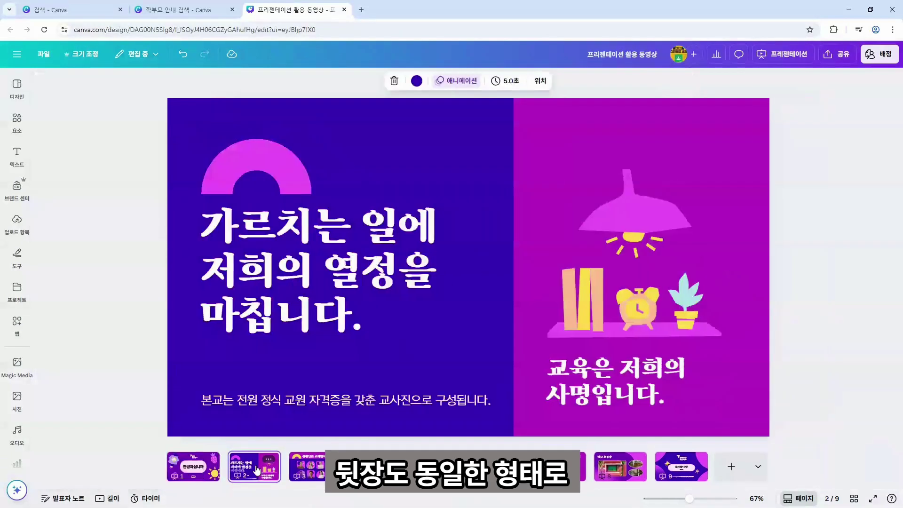
click(313, 474)
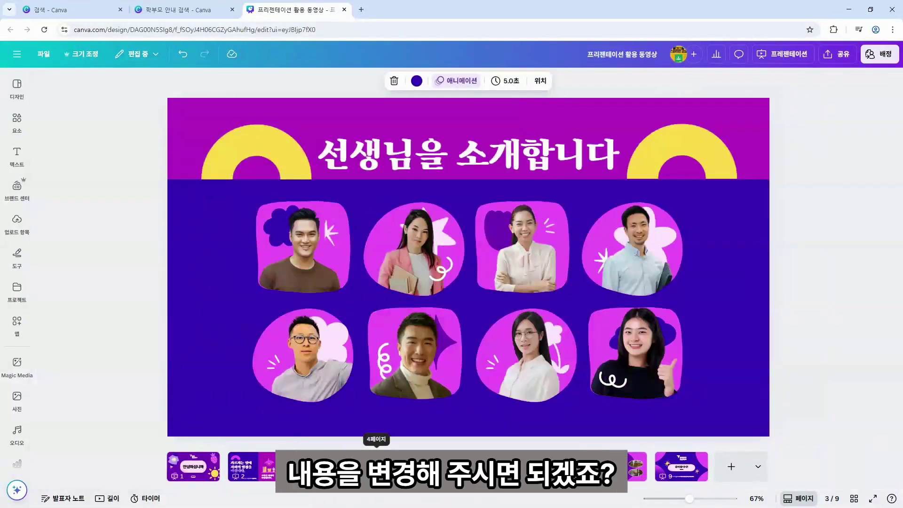
click(377, 468)
click(437, 468)
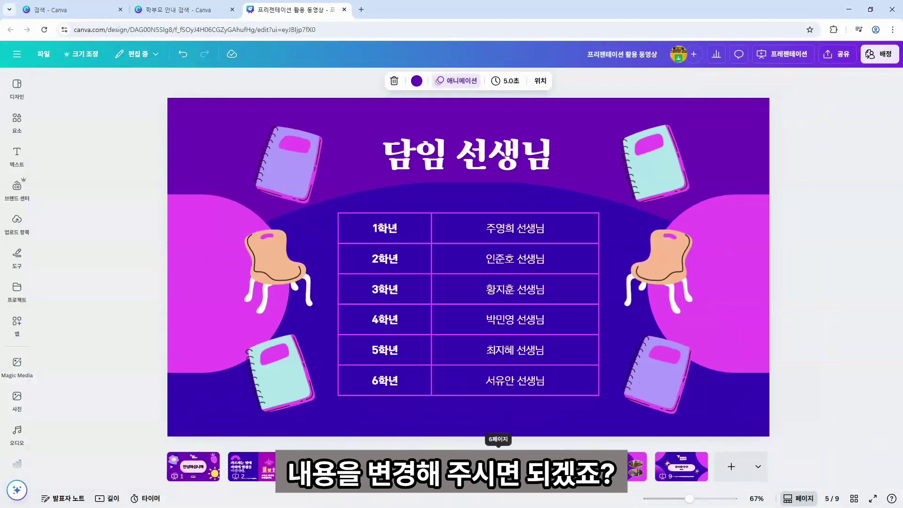
click(498, 468)
click(559, 468)
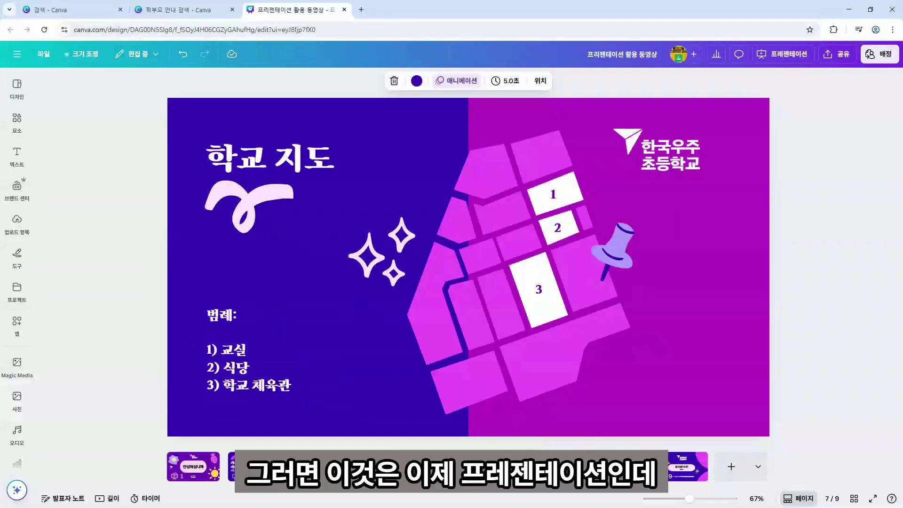
click(621, 468)
click(682, 468)
right_click(205, 461)
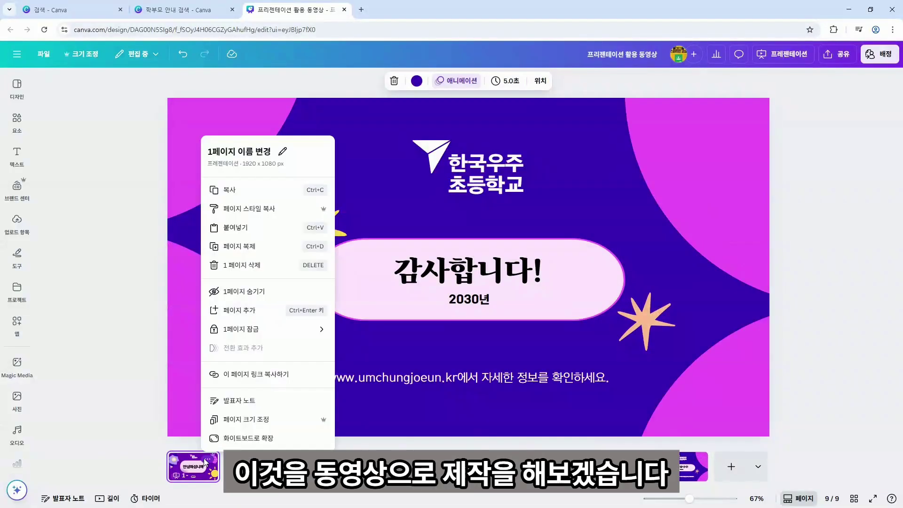
click(824, 146)
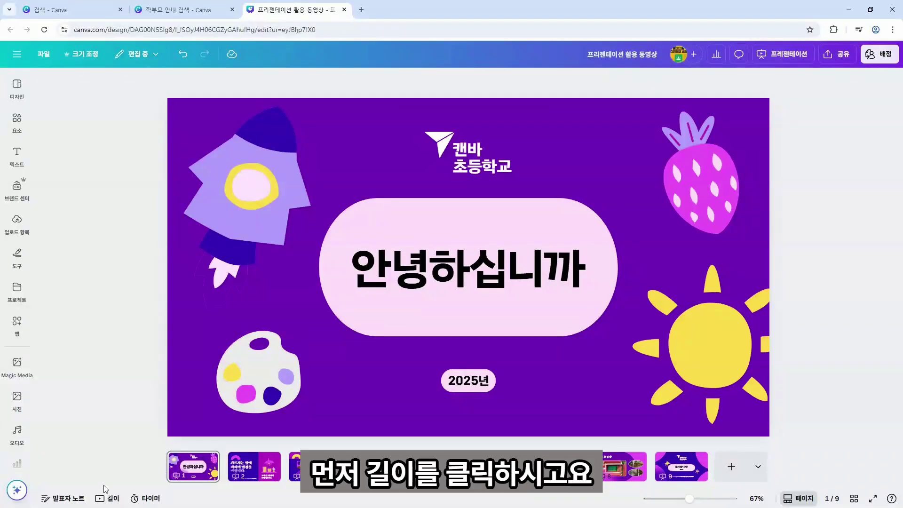
- Show the video timeline and apply the 타자기 animation to the 안녕하십니까 heading on the first page
click(107, 499)
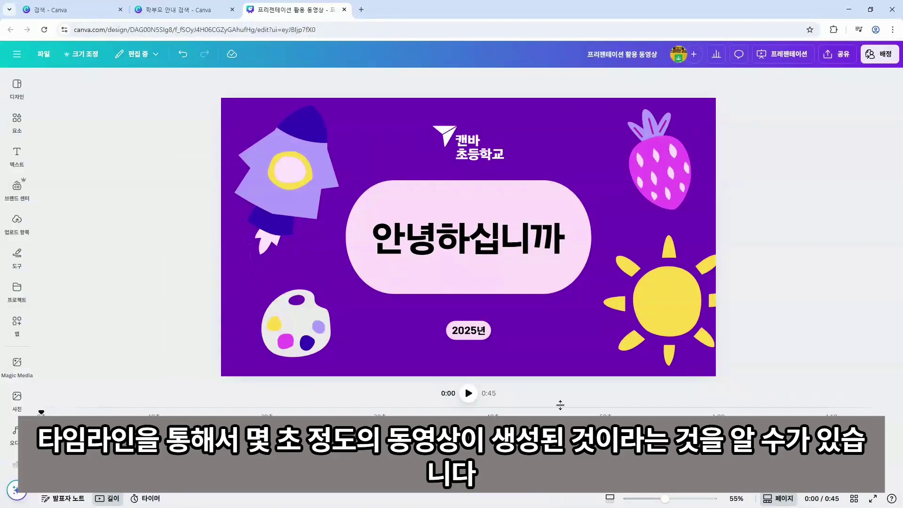
click(490, 245)
click(615, 81)
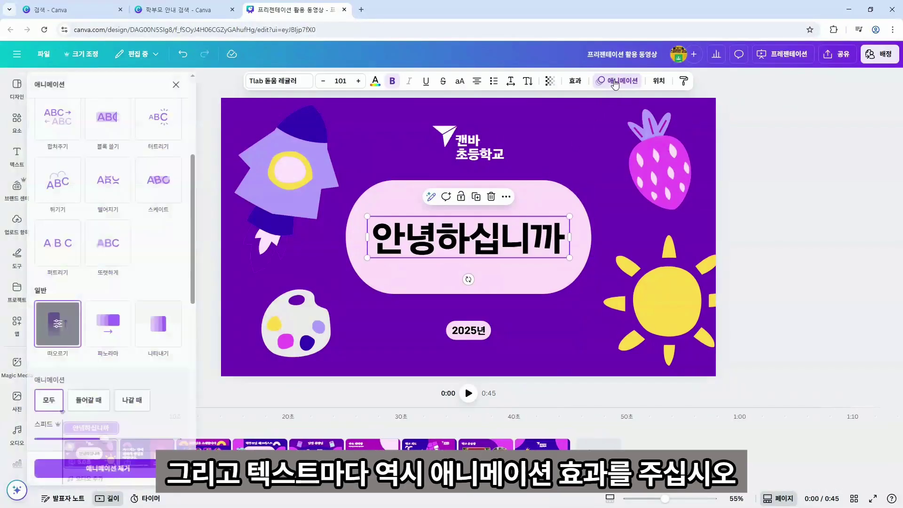
click(60, 221)
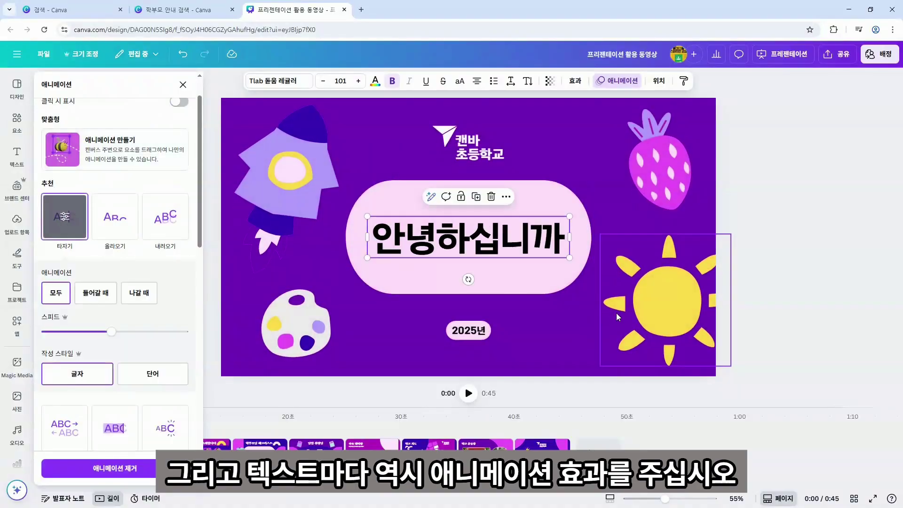
- Apply a different animation effect to the yellow sun graphic on the first page
click(642, 308)
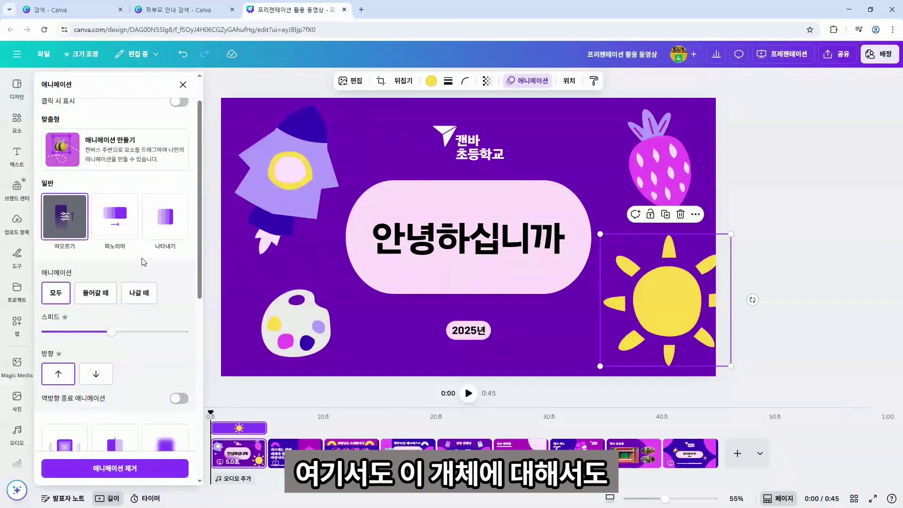
scroll(144, 262, down, 3)
click(167, 369)
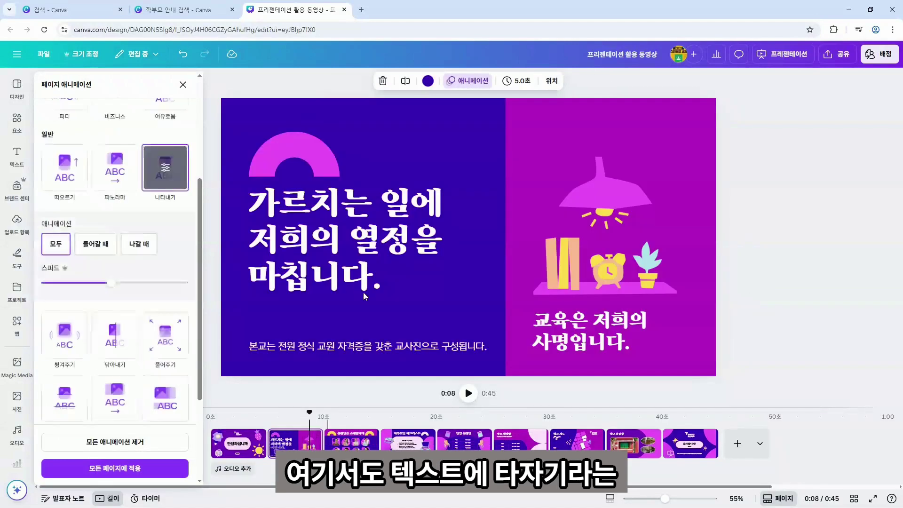
- Apply the 타자기 animation to the main heading on page 2 and slow its speed
double_click(366, 270)
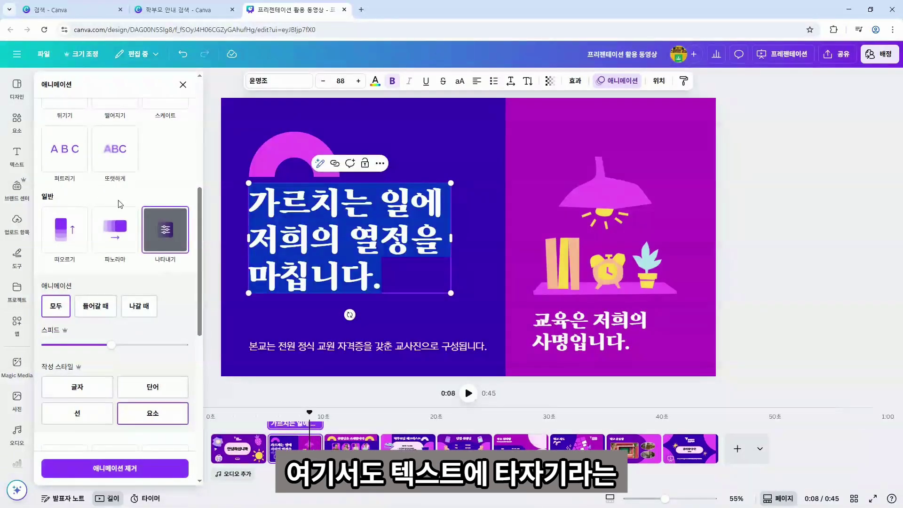
scroll(118, 203, up, 5)
click(67, 201)
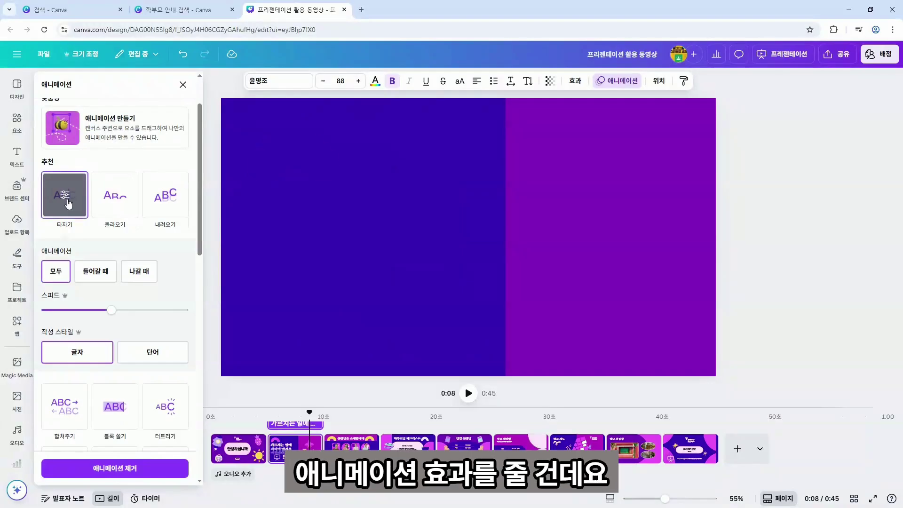
drag(112, 310, 87, 310)
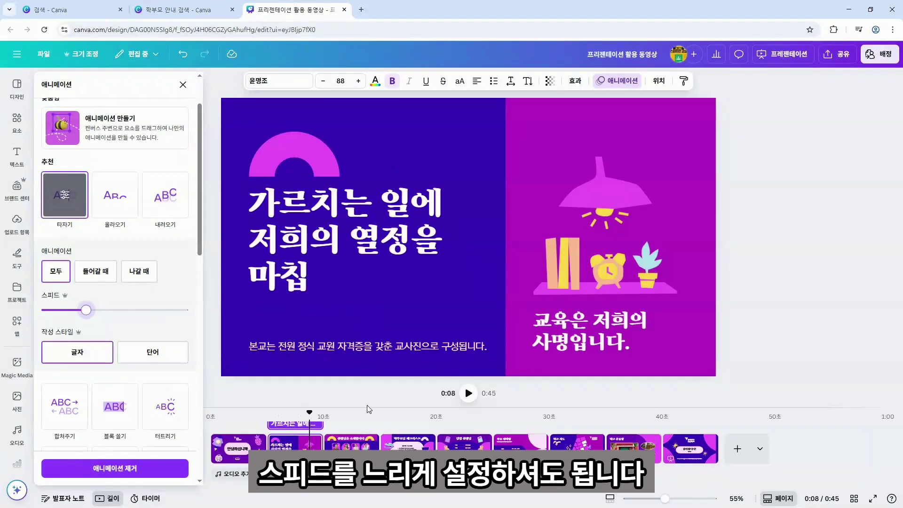
- Animate the first teacher photo on page 3 with 모아주기 and the second with 날아오기
click(352, 447)
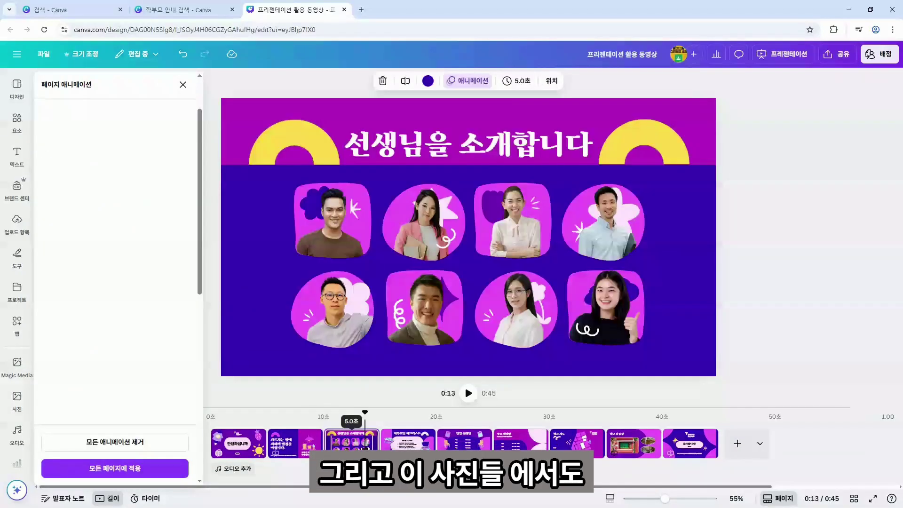
click(357, 207)
scroll(122, 245, down, 6)
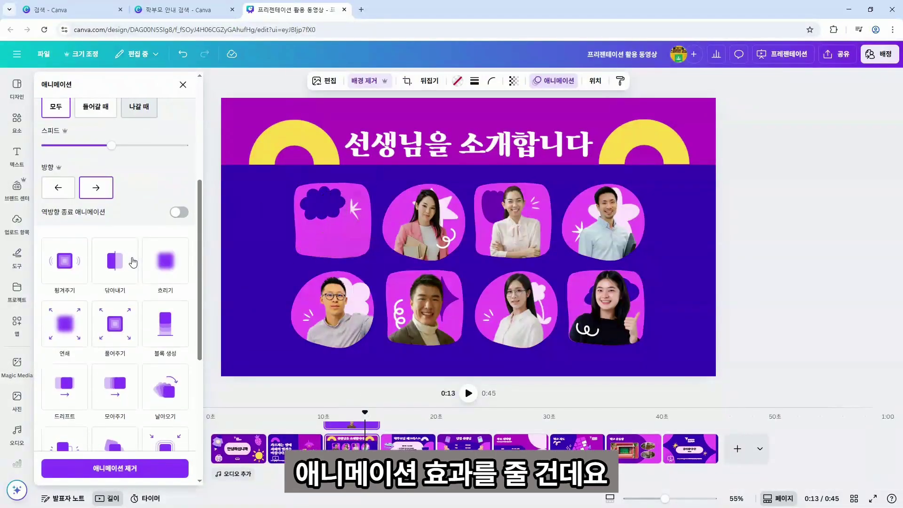
click(116, 245)
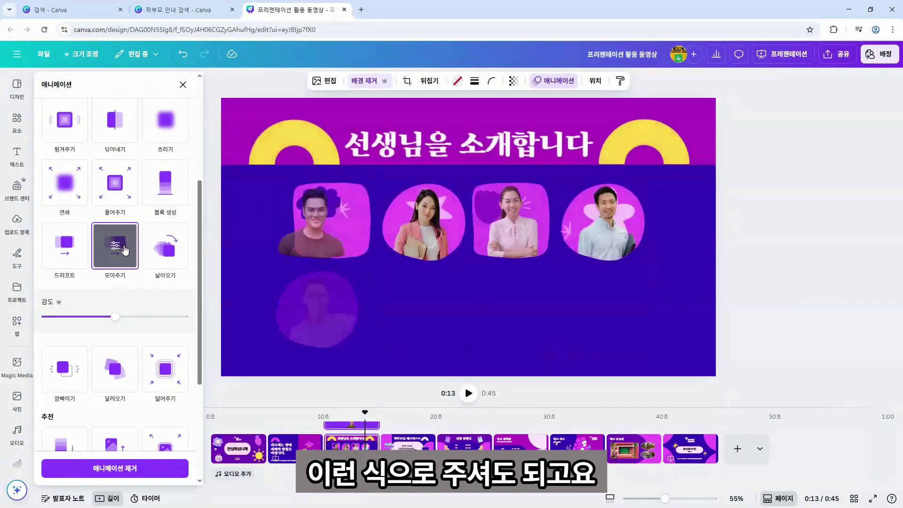
click(445, 238)
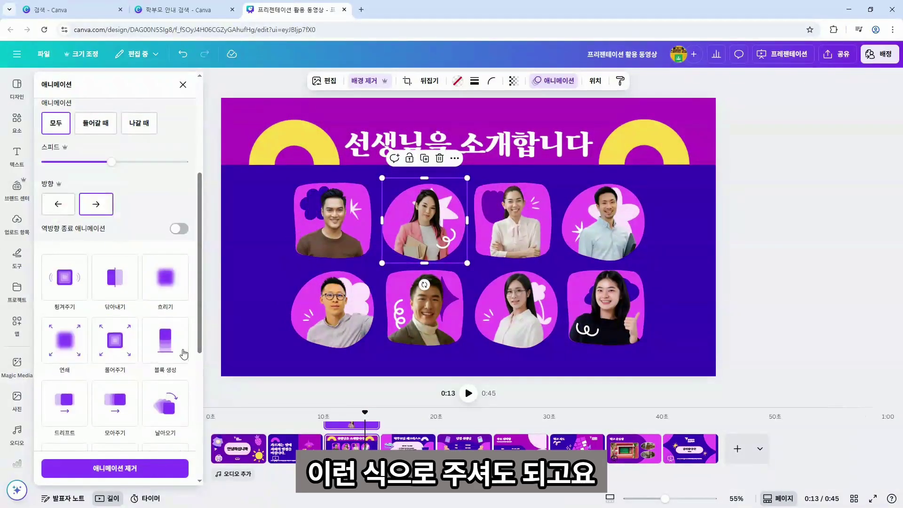
scroll(178, 353, down, 3)
click(174, 299)
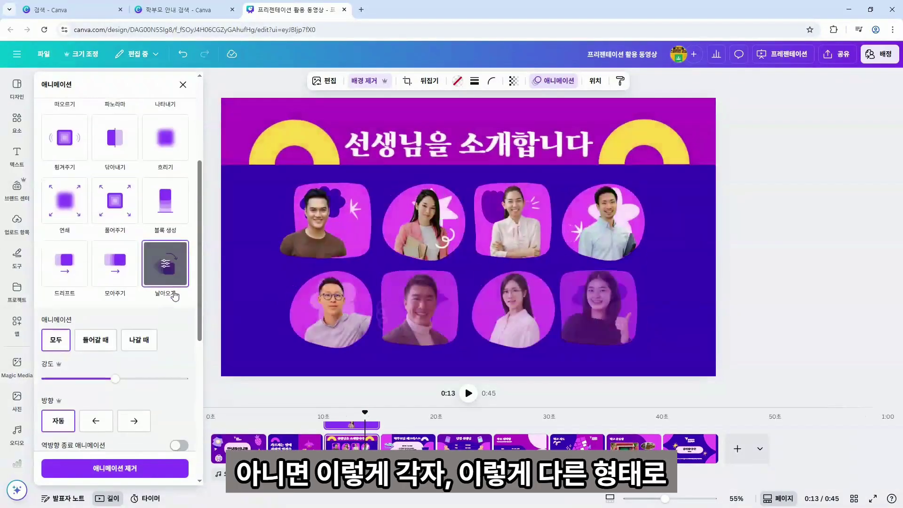
- Animate the third teacher photo in the upper row with 연쇄 and the fourth with 흐리기
click(510, 229)
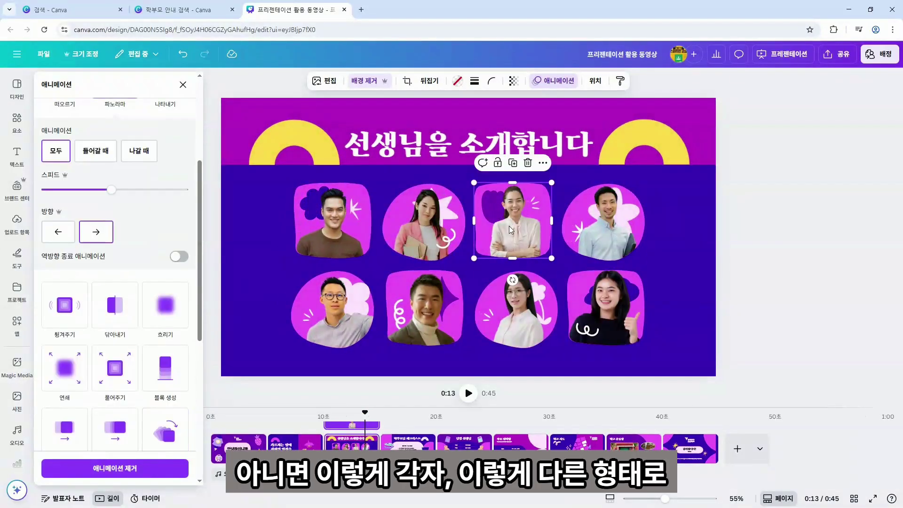
click(84, 373)
click(599, 220)
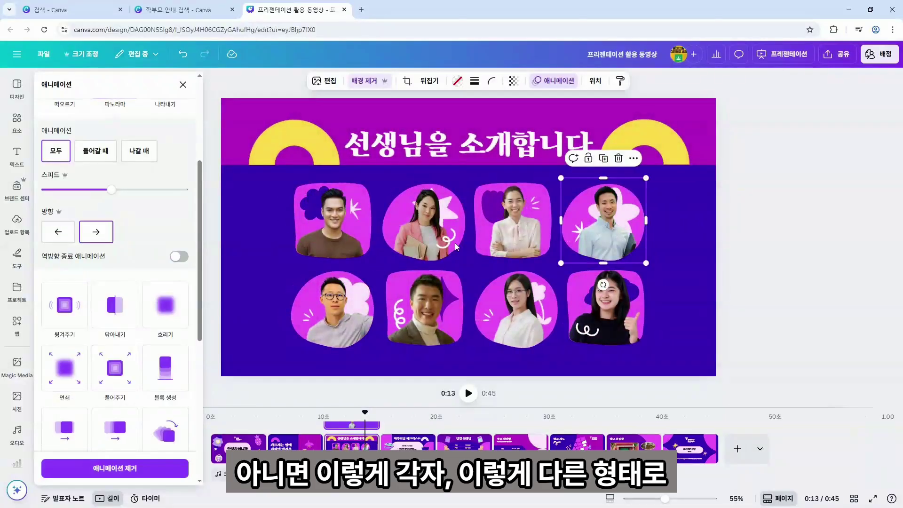
click(165, 308)
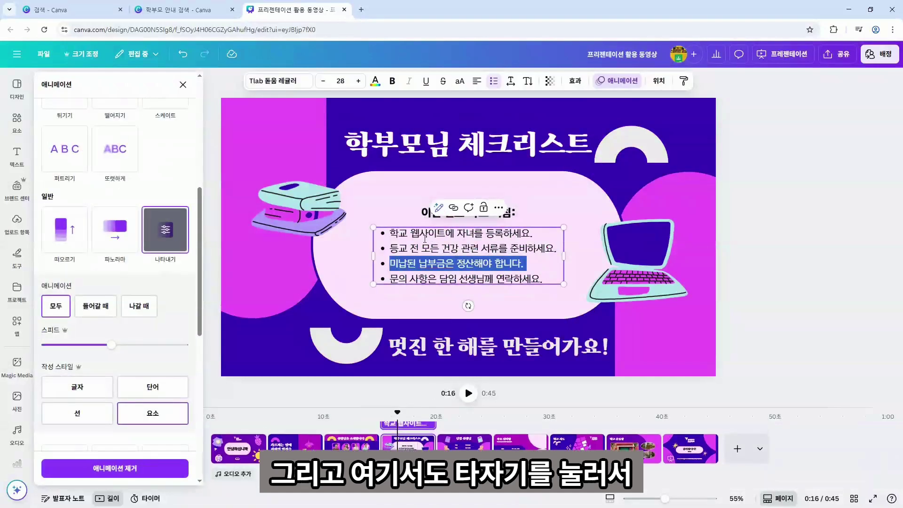
- Apply 타자기 to the bulleted list on the 학부모님 체크리스트 page and 또렷하게 to the closing line below it
drag(389, 233, 556, 282)
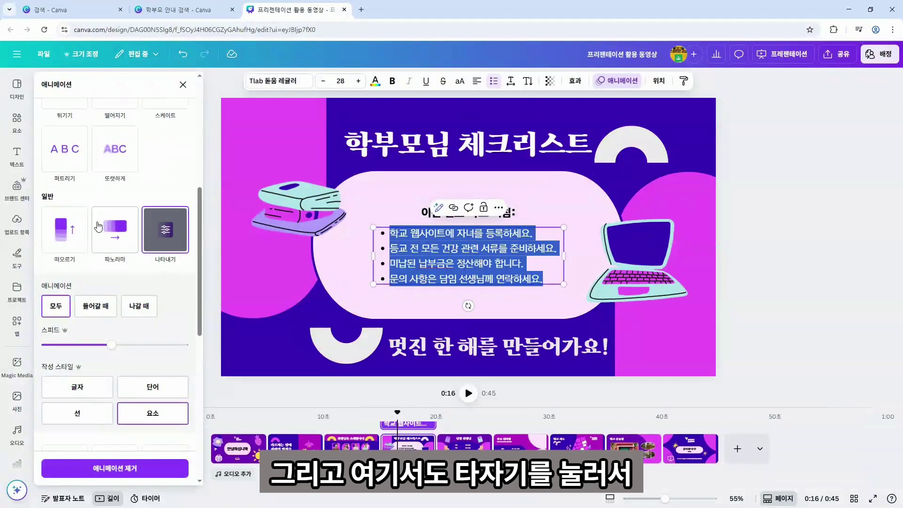
scroll(111, 230, up, 5)
click(74, 197)
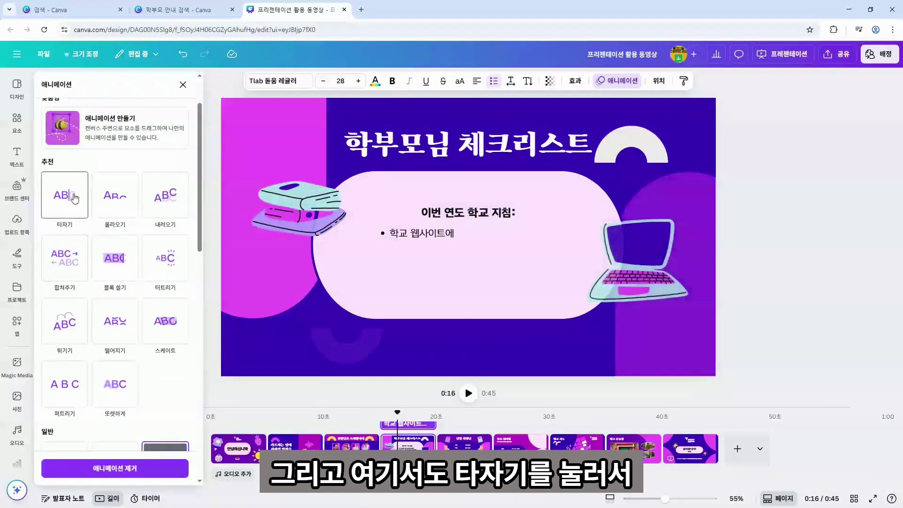
click(74, 197)
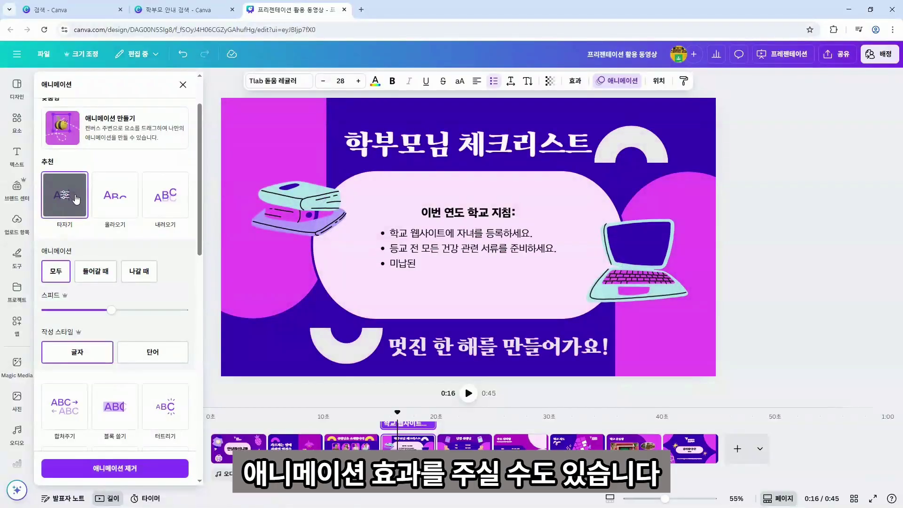
click(499, 346)
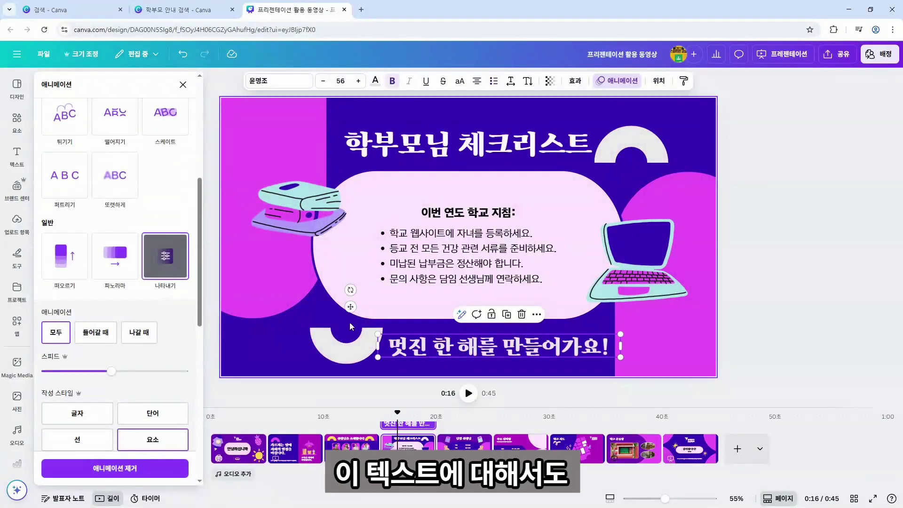
click(121, 182)
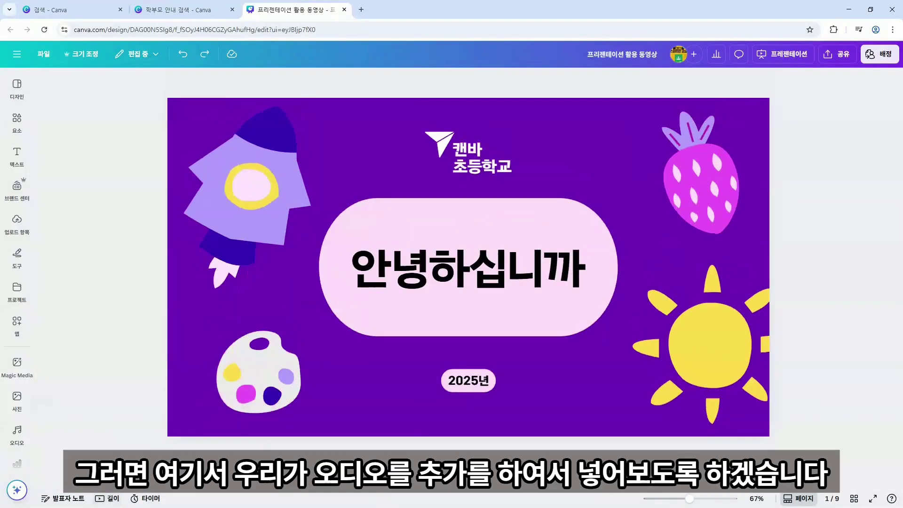
- Show the video timeline again and search the audio library for cute
click(103, 500)
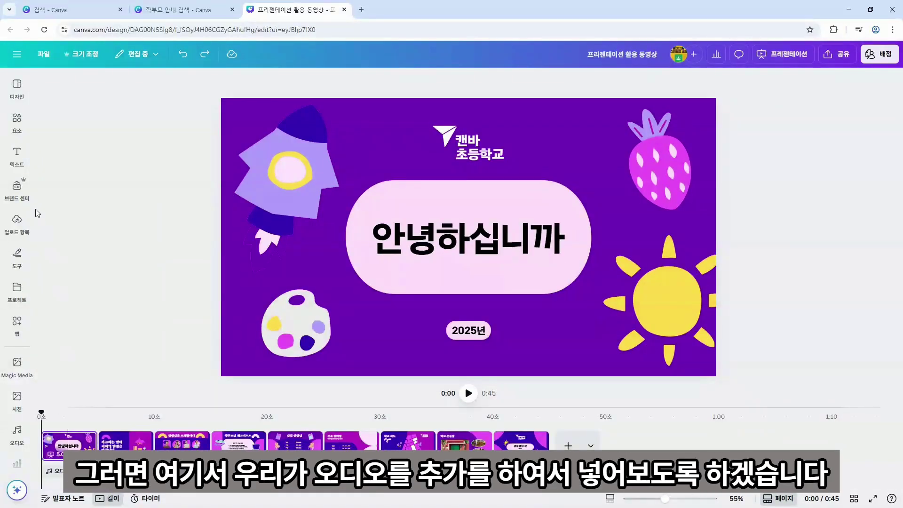
click(18, 123)
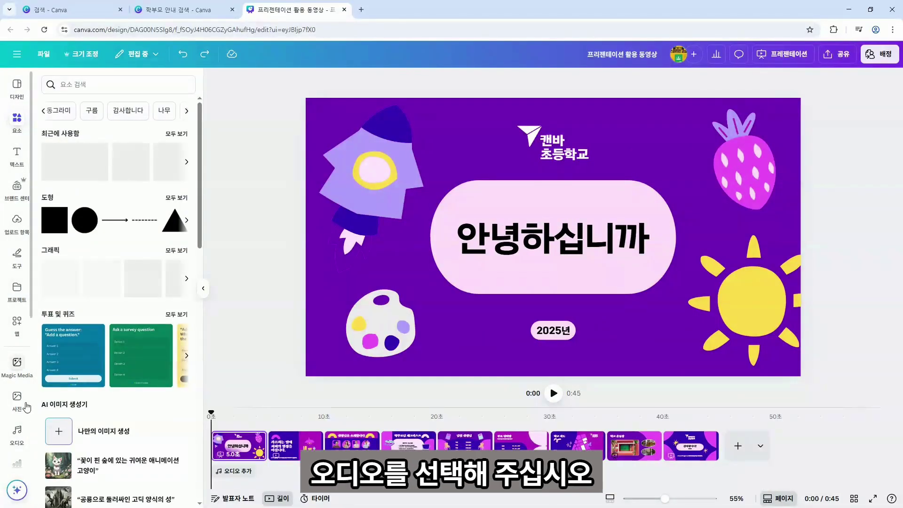
click(17, 433)
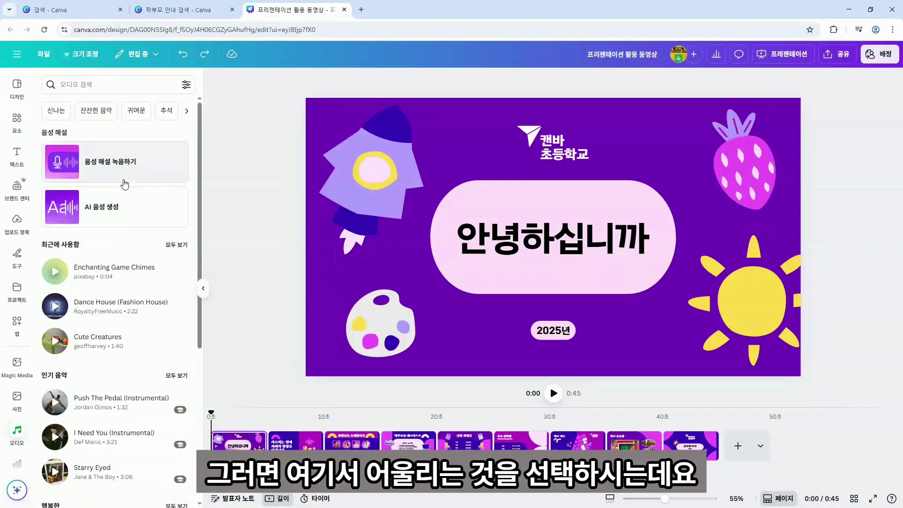
scroll(91, 260, down, 2)
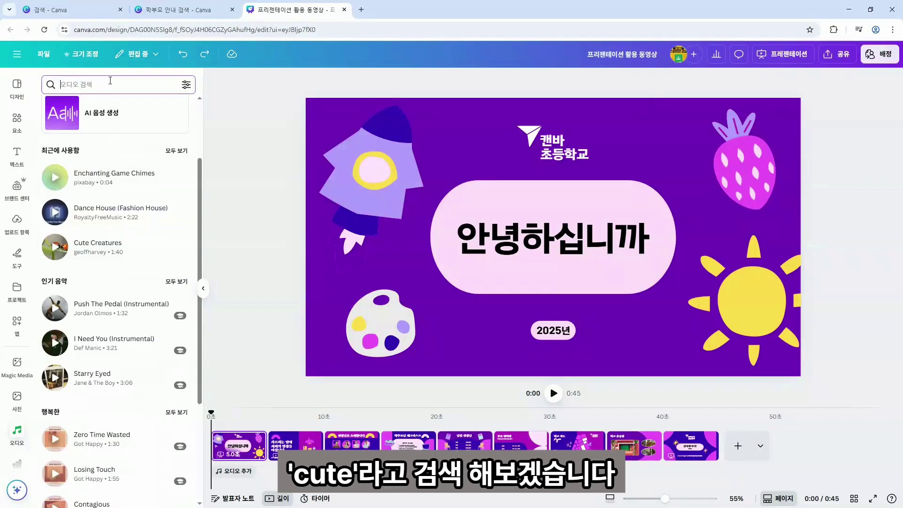
text(cute)
key(Return)
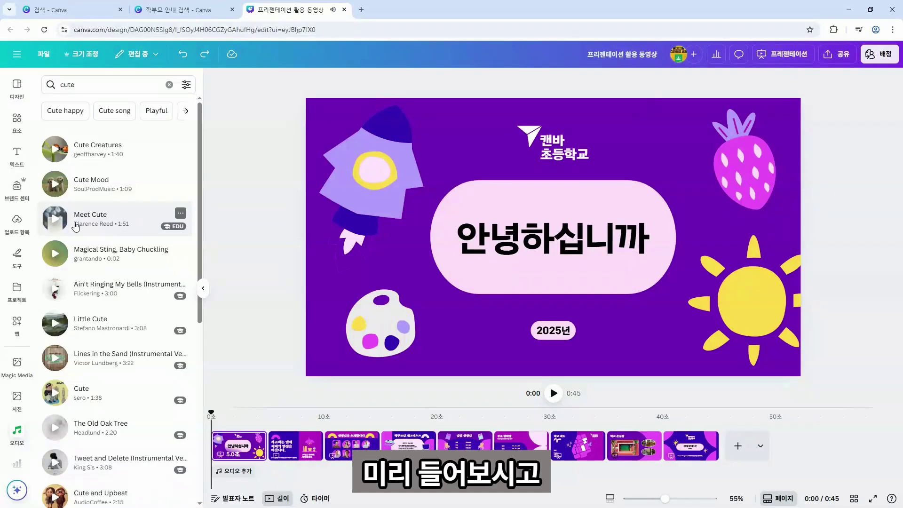
- Add the Meet Cute track to the timeline from the start of the video and open its fade settings
drag(76, 226, 214, 474)
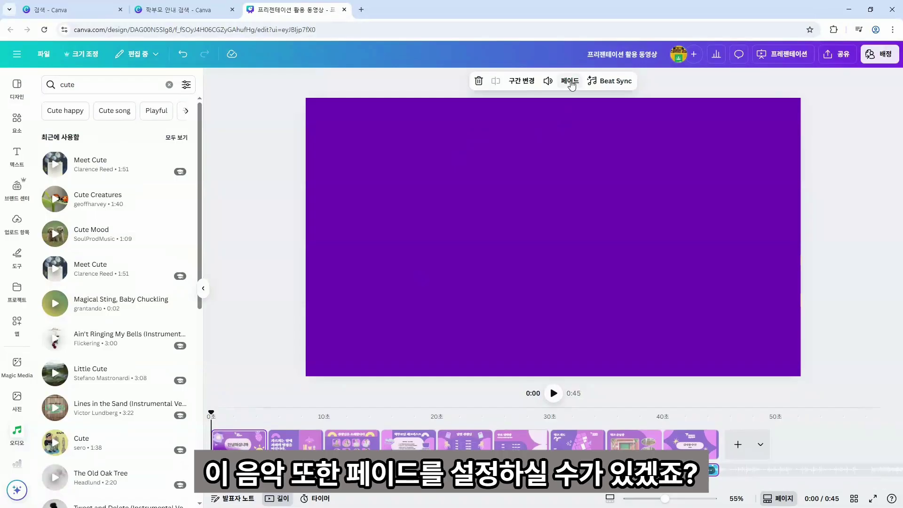
click(570, 82)
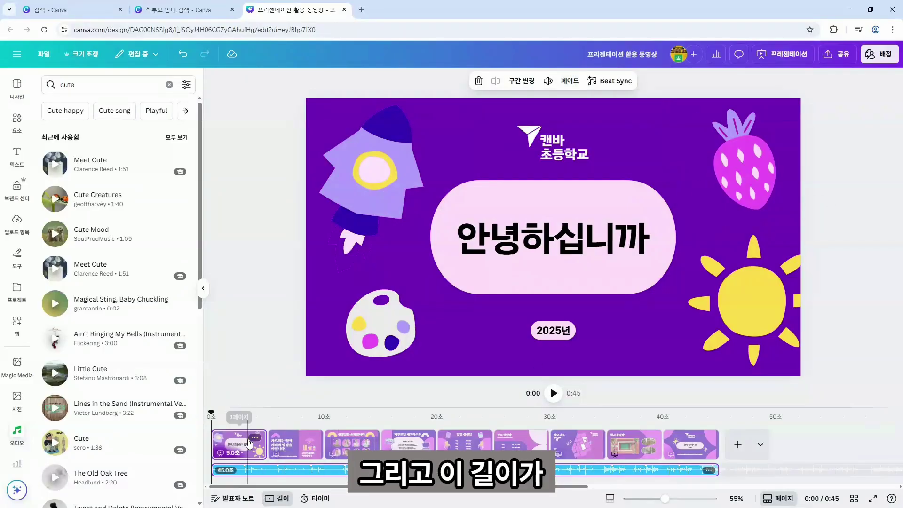
- Play the first page from the beginning of the video to check its pace, and stop the playback
click(249, 443)
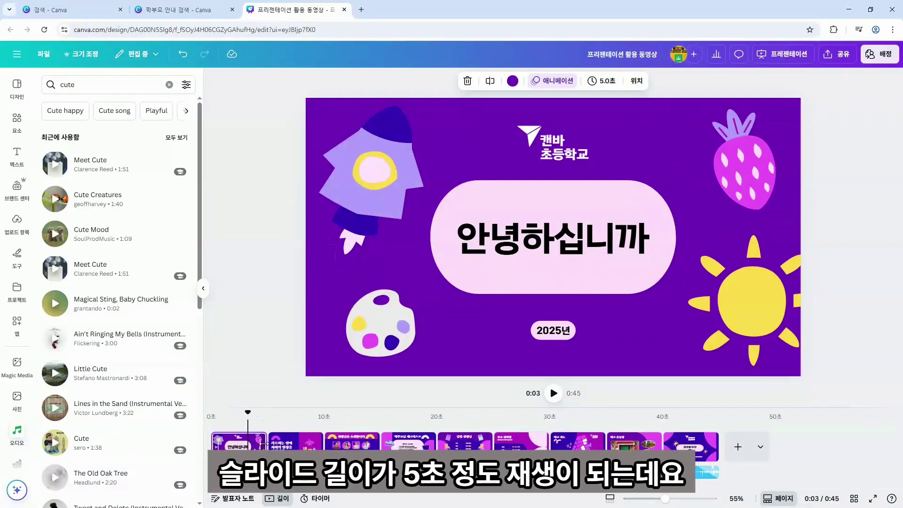
click(211, 413)
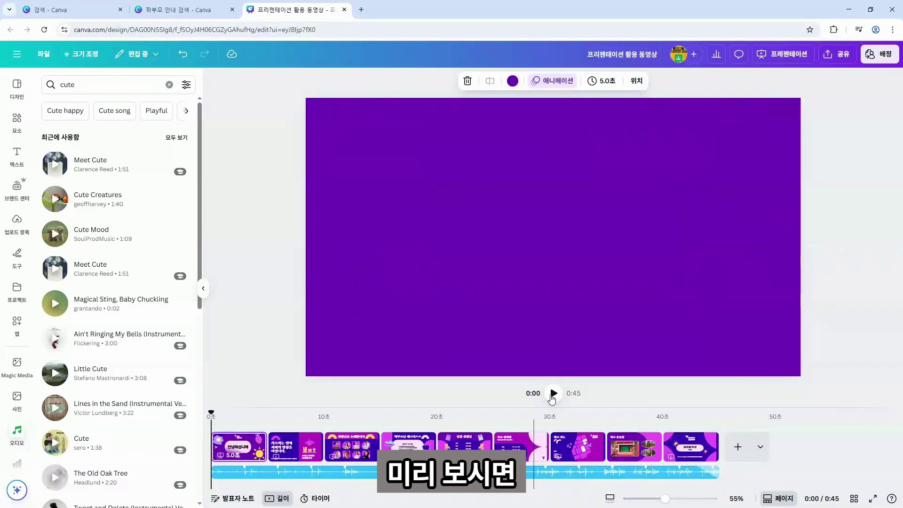
click(554, 394)
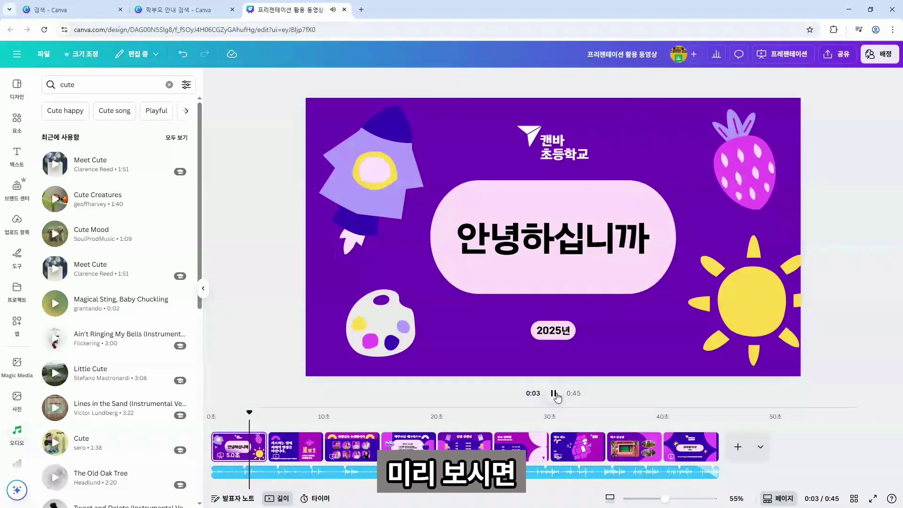
click(554, 394)
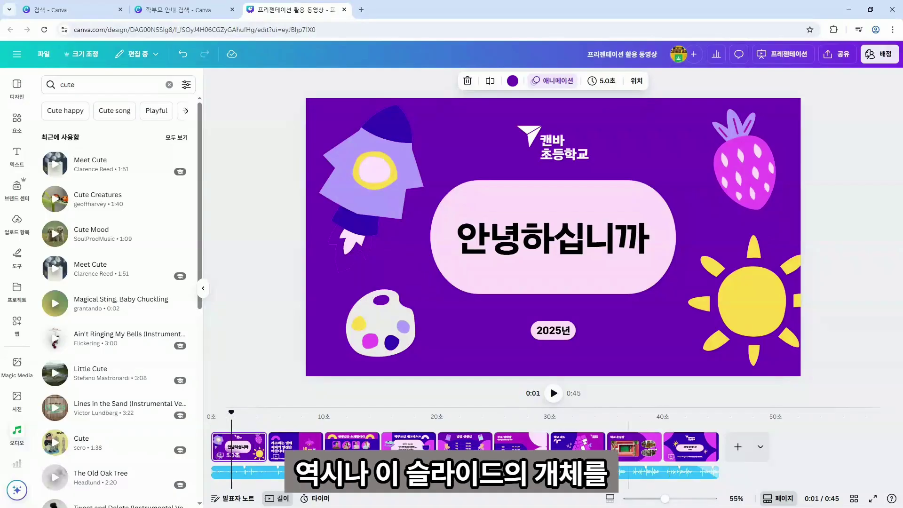
- Select all nine pages in the timeline and set their duration to 3.0 seconds each
shift+click(688, 454)
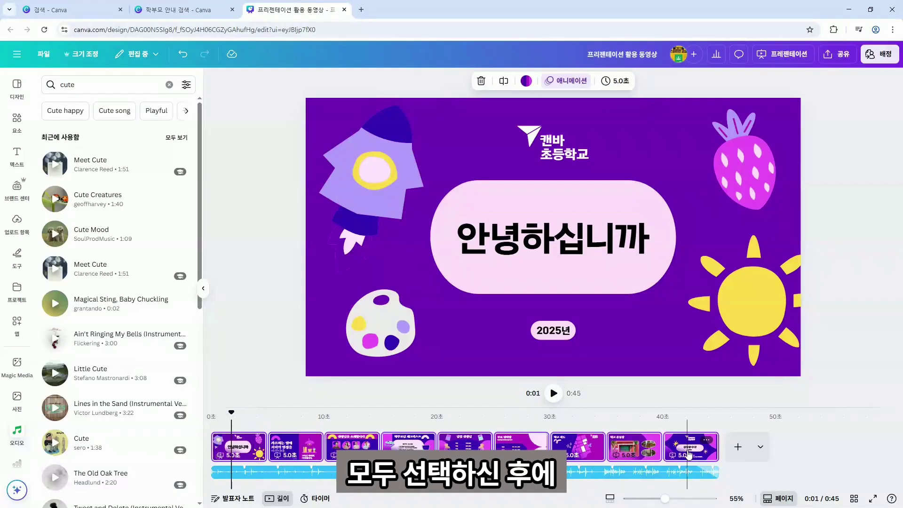
click(614, 85)
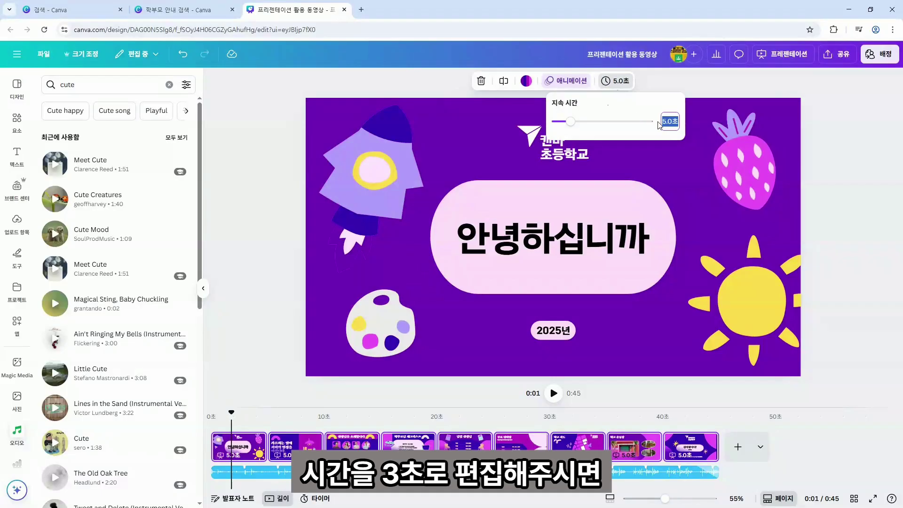
key(Return)
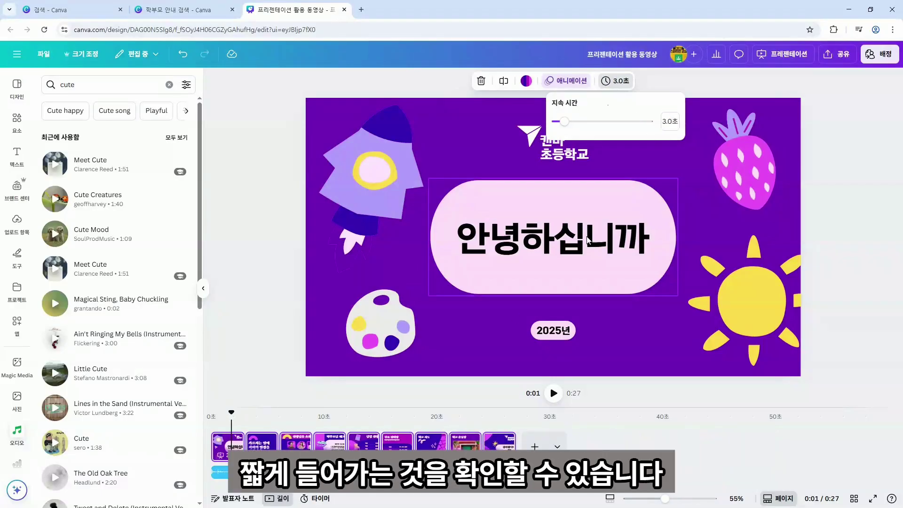
- Preview the shortened video with its background music from the very beginning, and stop the playback on the contact-list page
drag(228, 411, 217, 414)
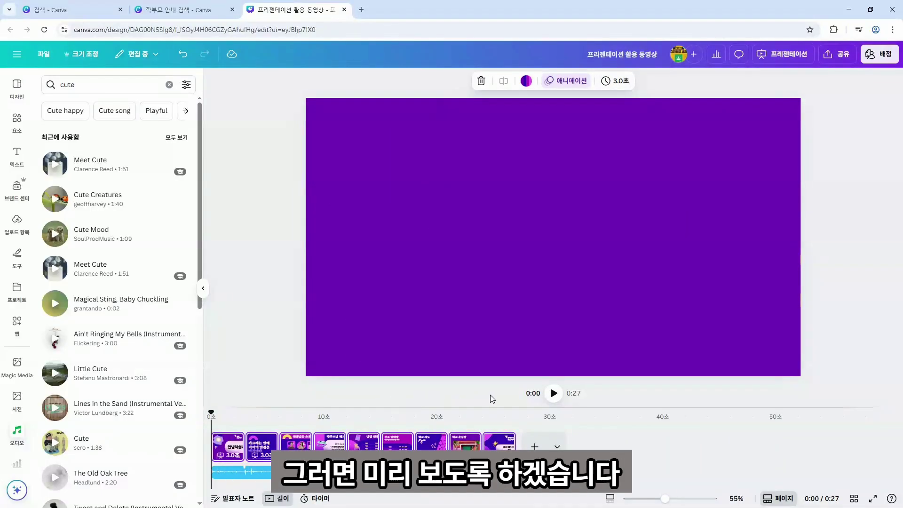
click(553, 393)
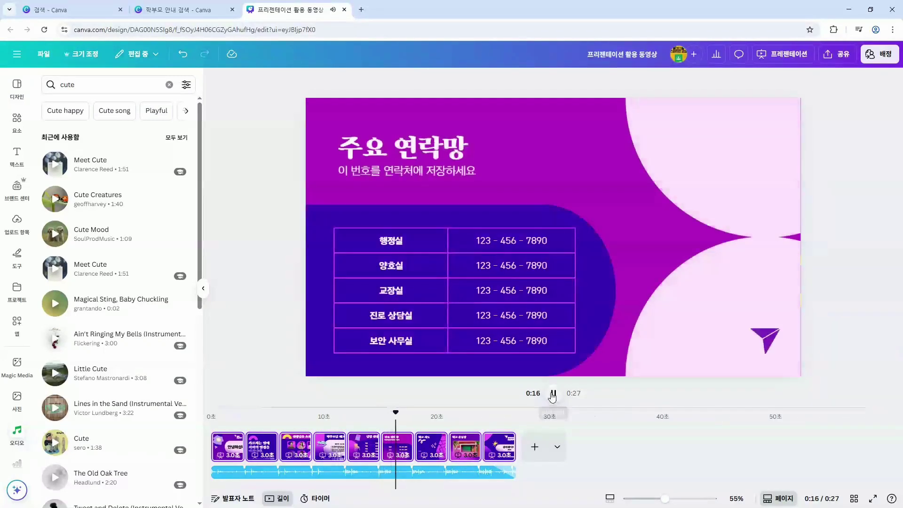
click(554, 394)
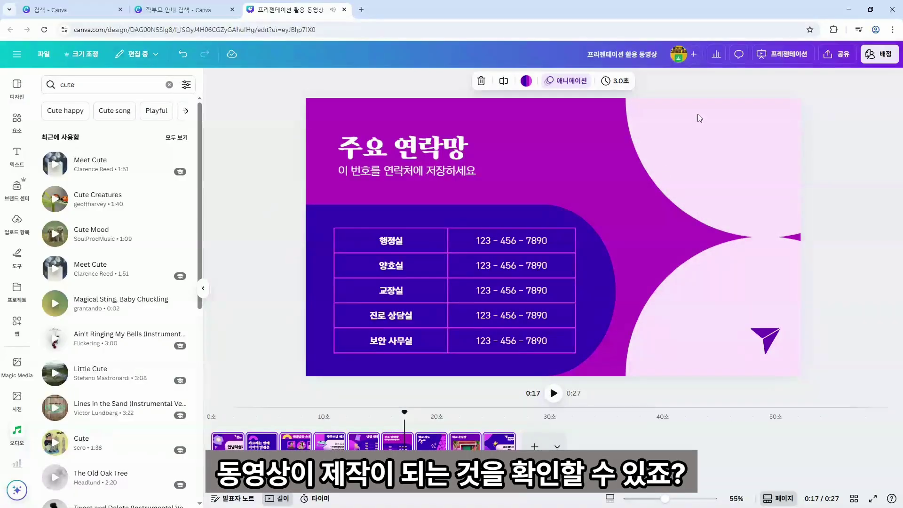
- Open the download settings for sharing the design and set the file type to MP4 video (MP4 동영상)
click(836, 55)
click(736, 254)
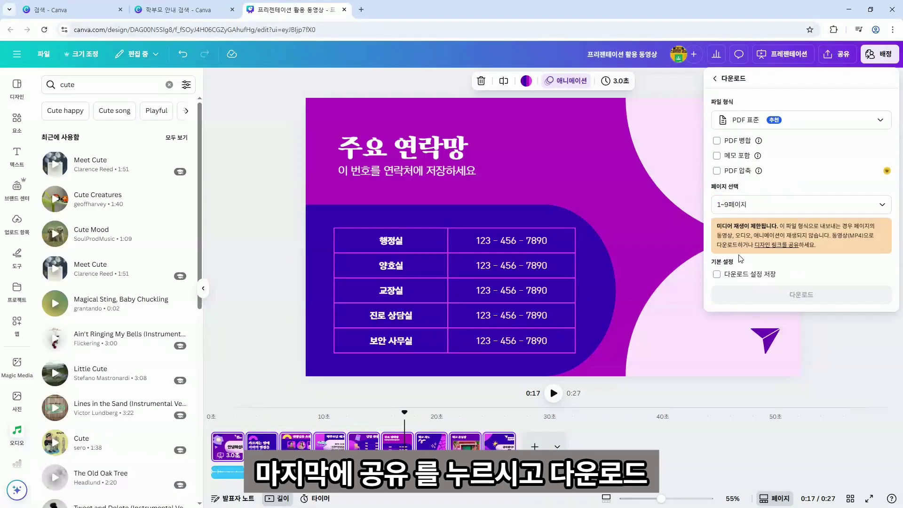
click(776, 120)
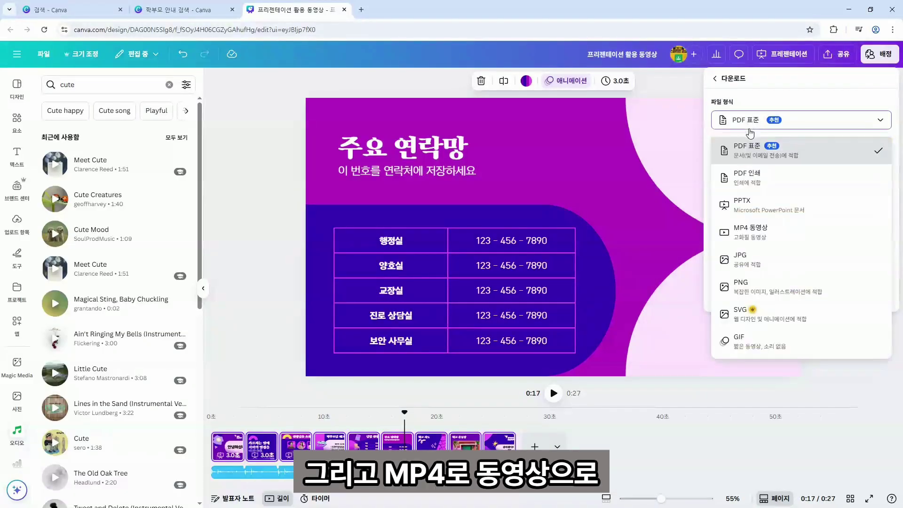
click(747, 241)
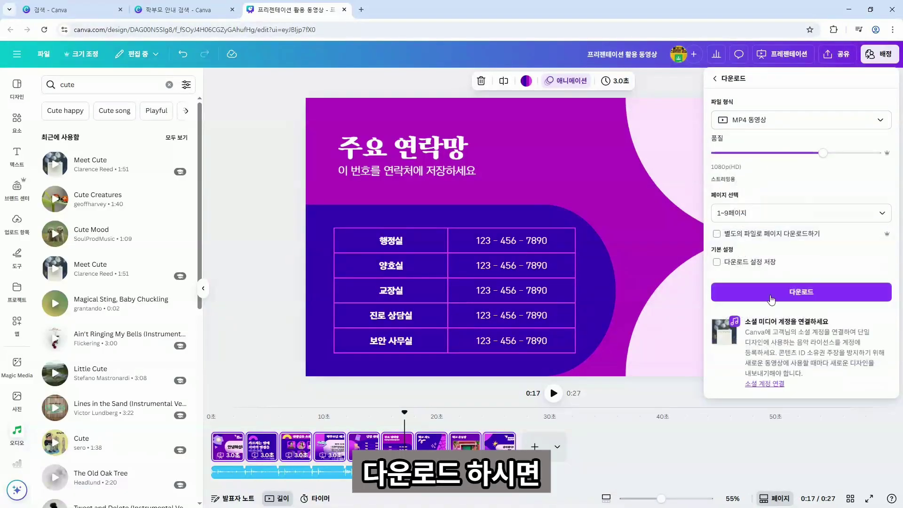